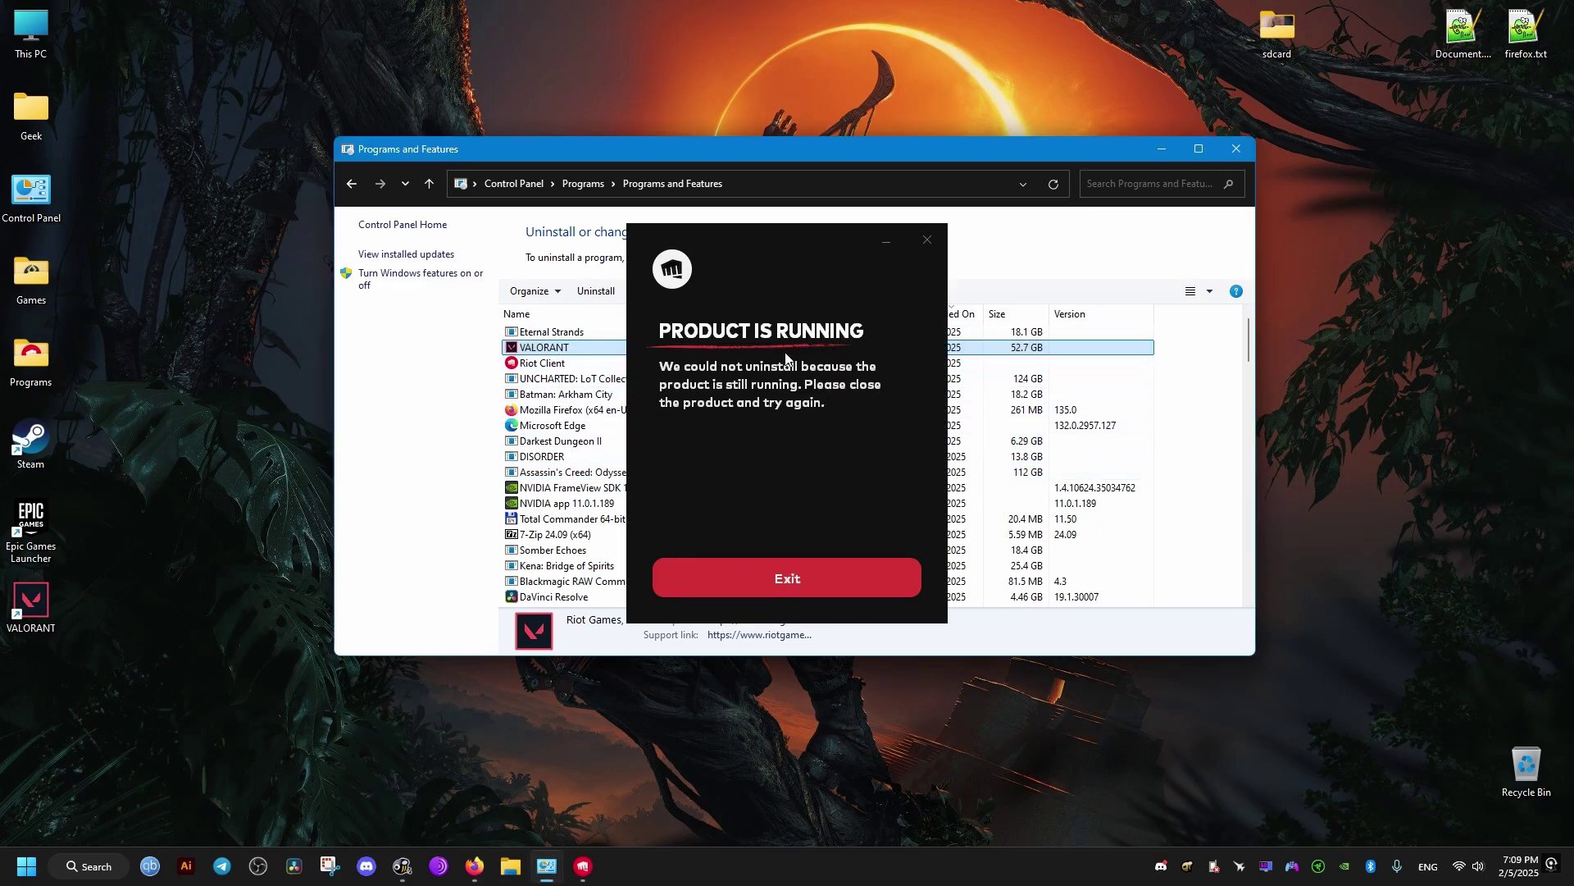
- Dismiss the Riot 'Product is running' warning and close Programs and Features
click(769, 575)
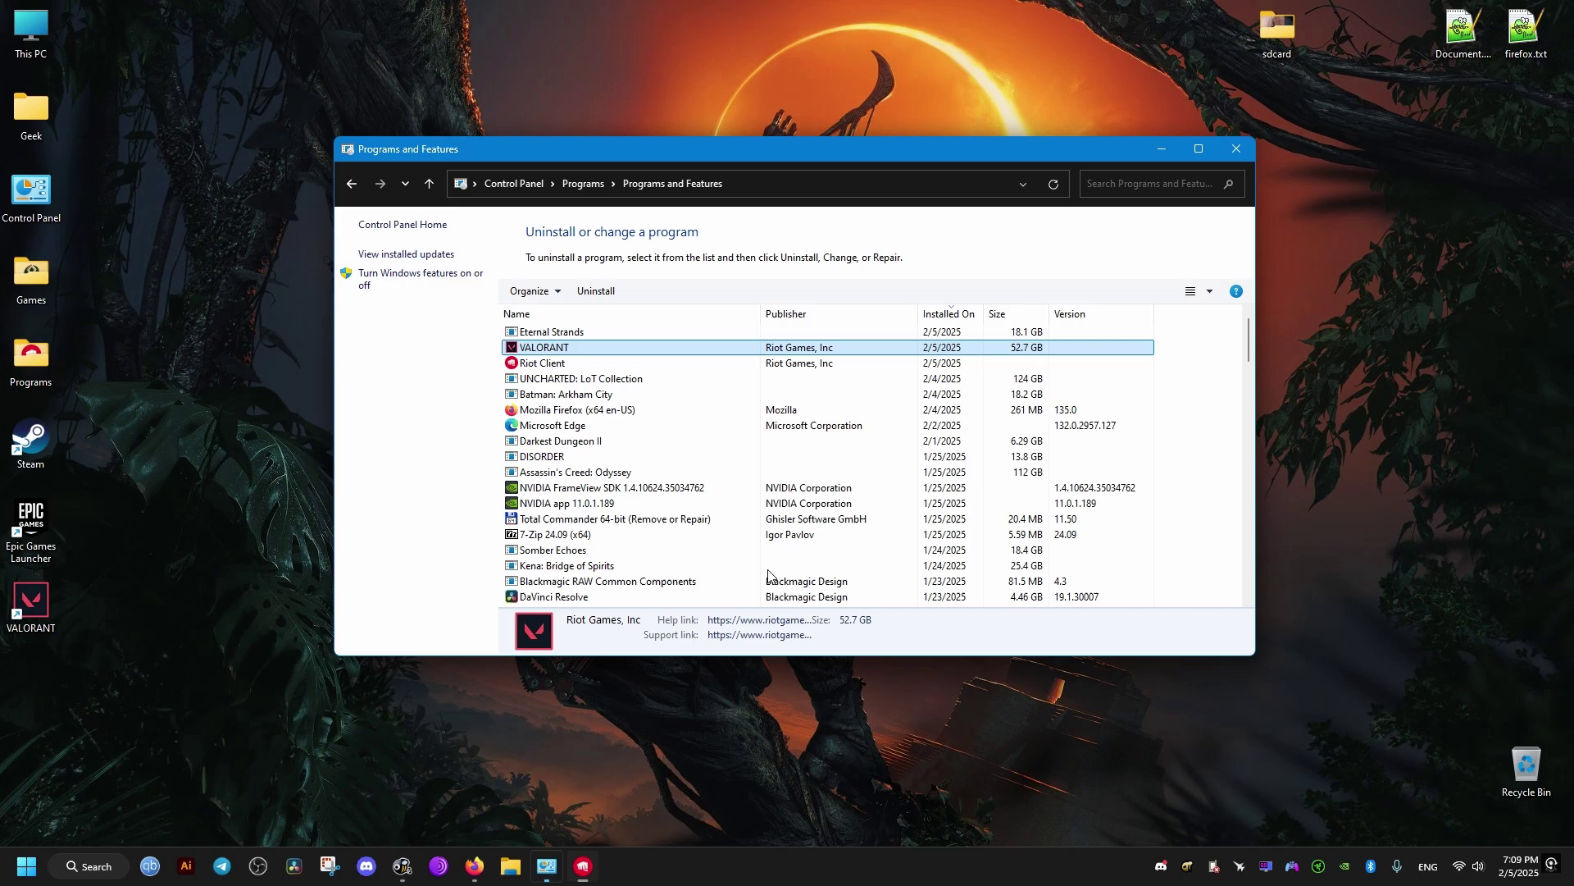
click(1225, 153)
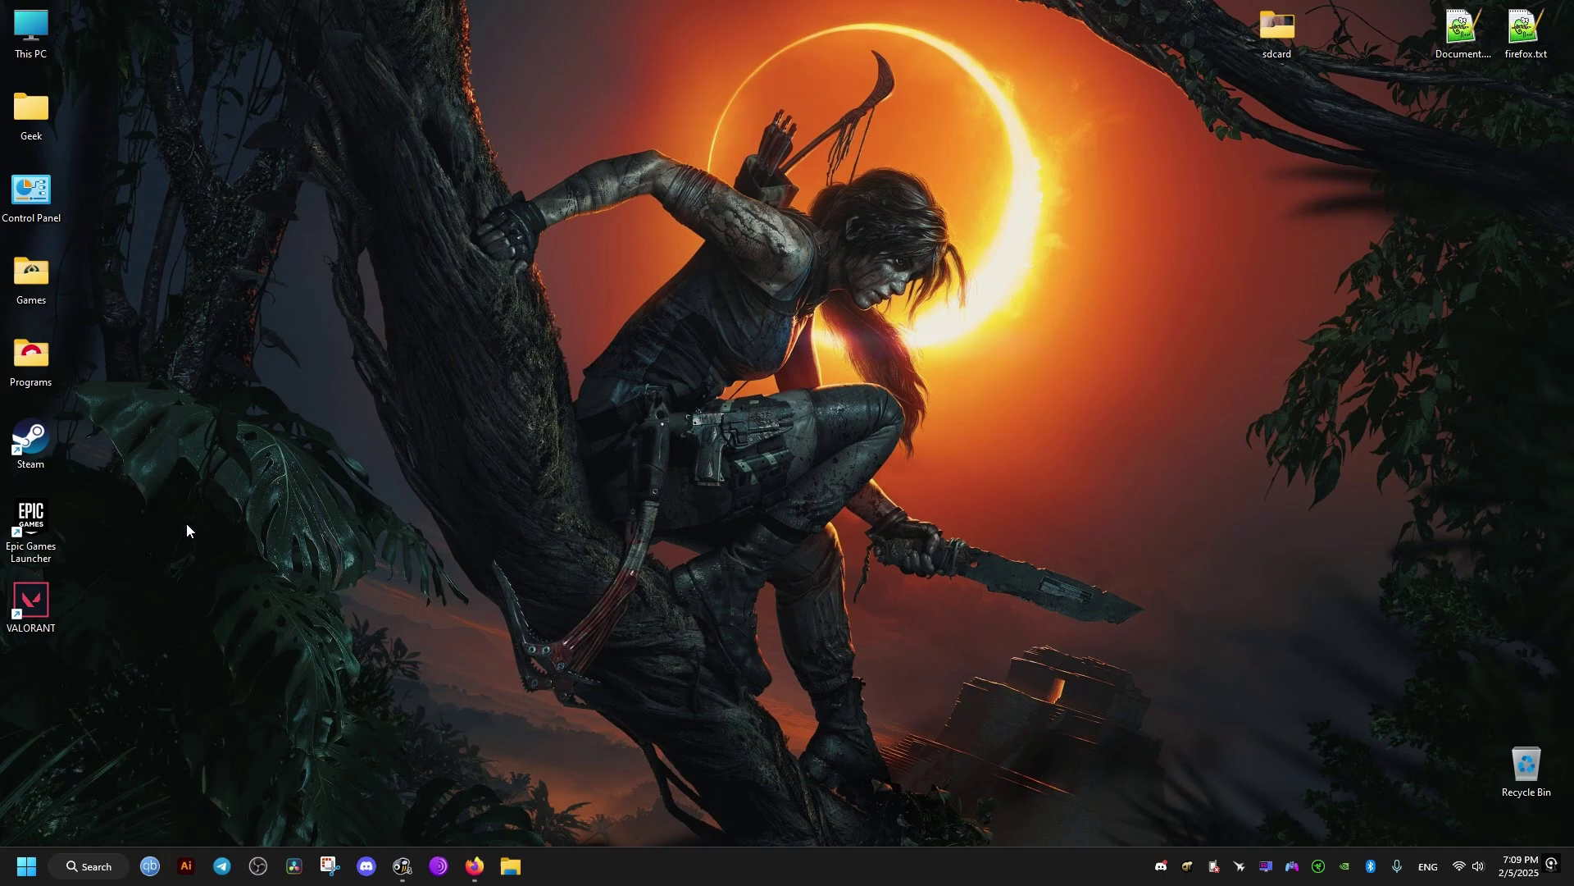
- Launch Riot Client from Start search and sign out of the Riot account via the profile menu
key(super)
text(r)
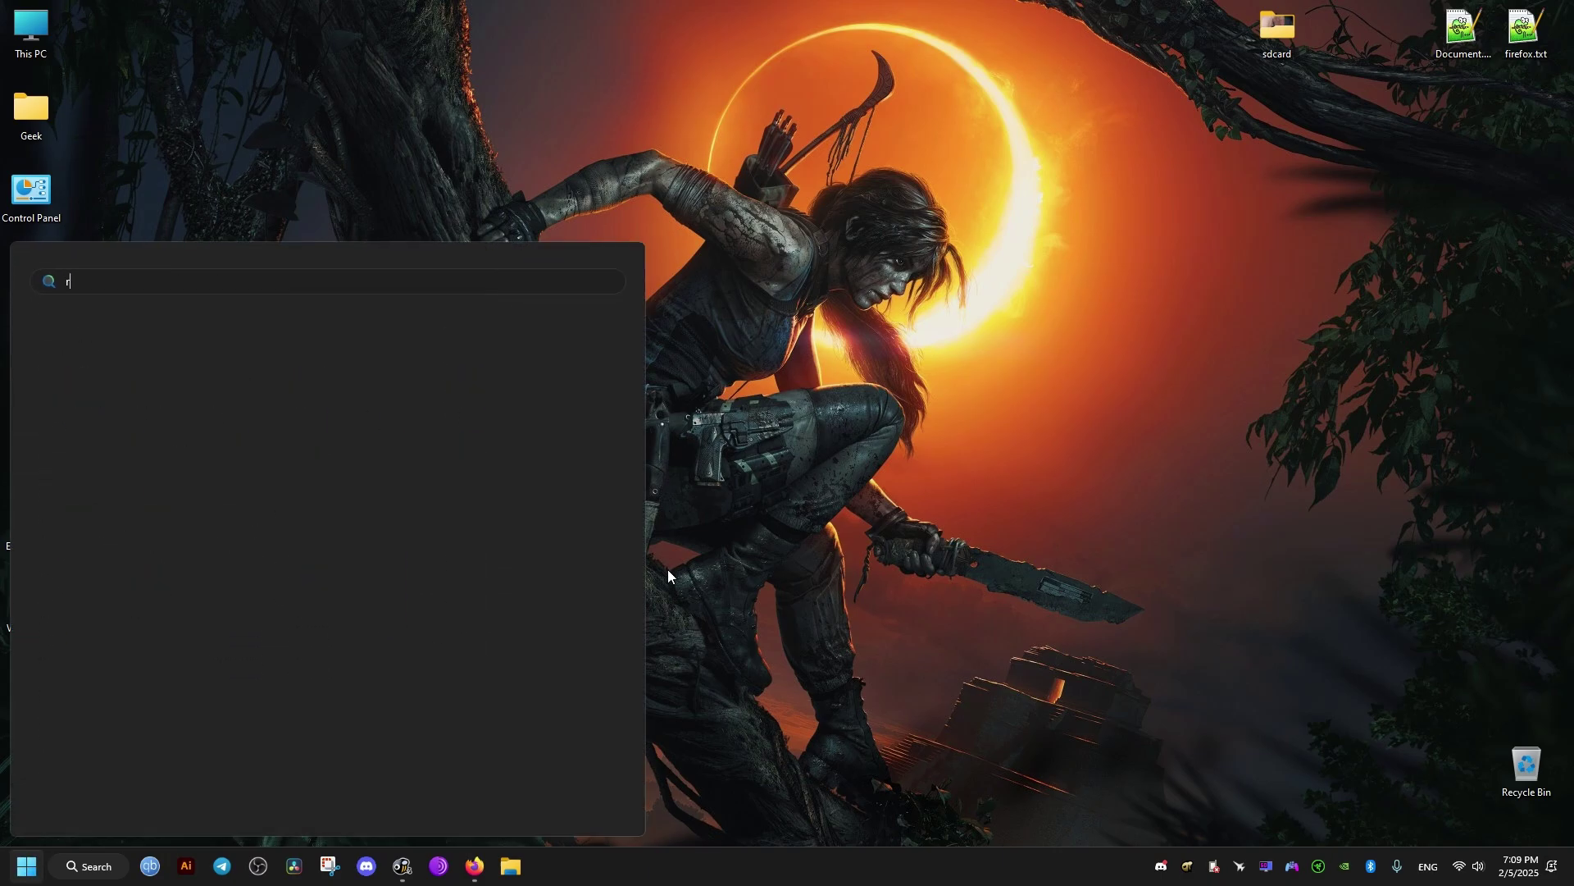
text(iot)
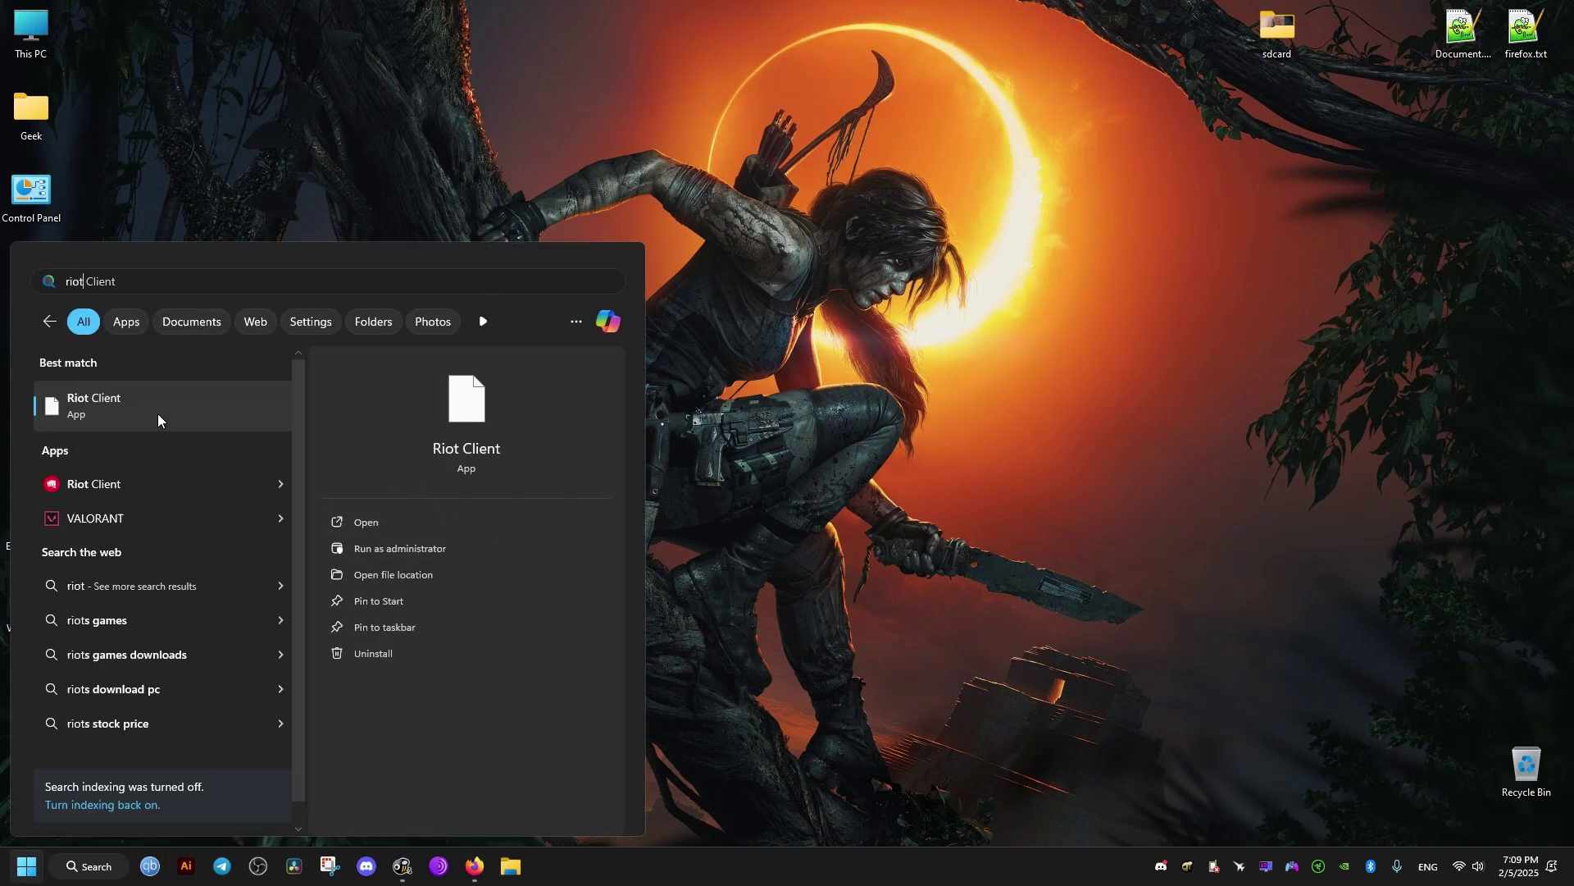
click(126, 481)
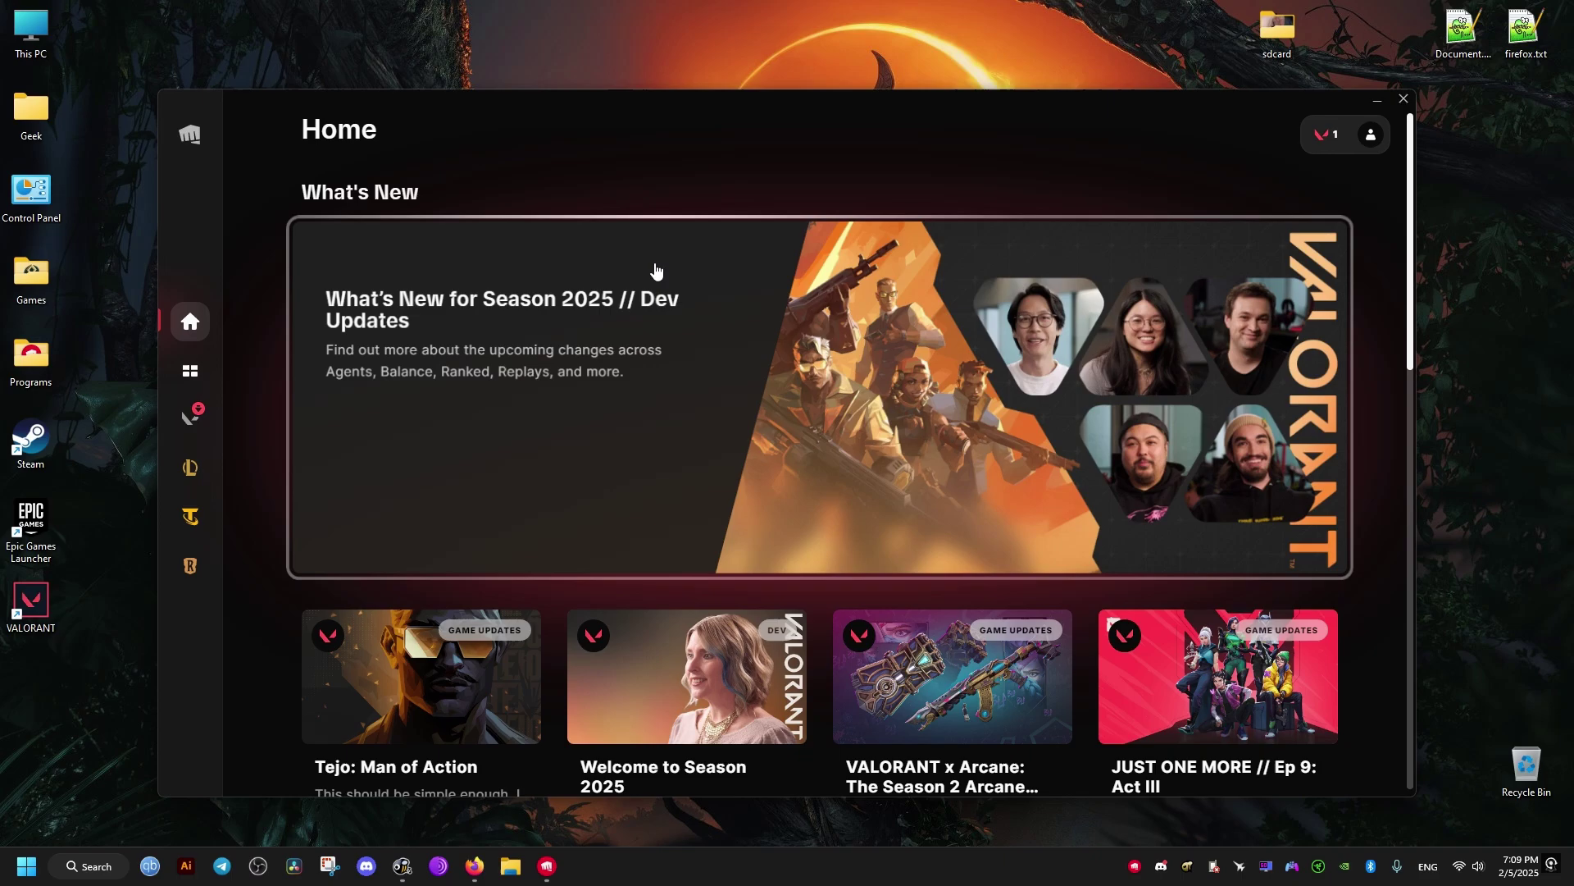
click(1370, 136)
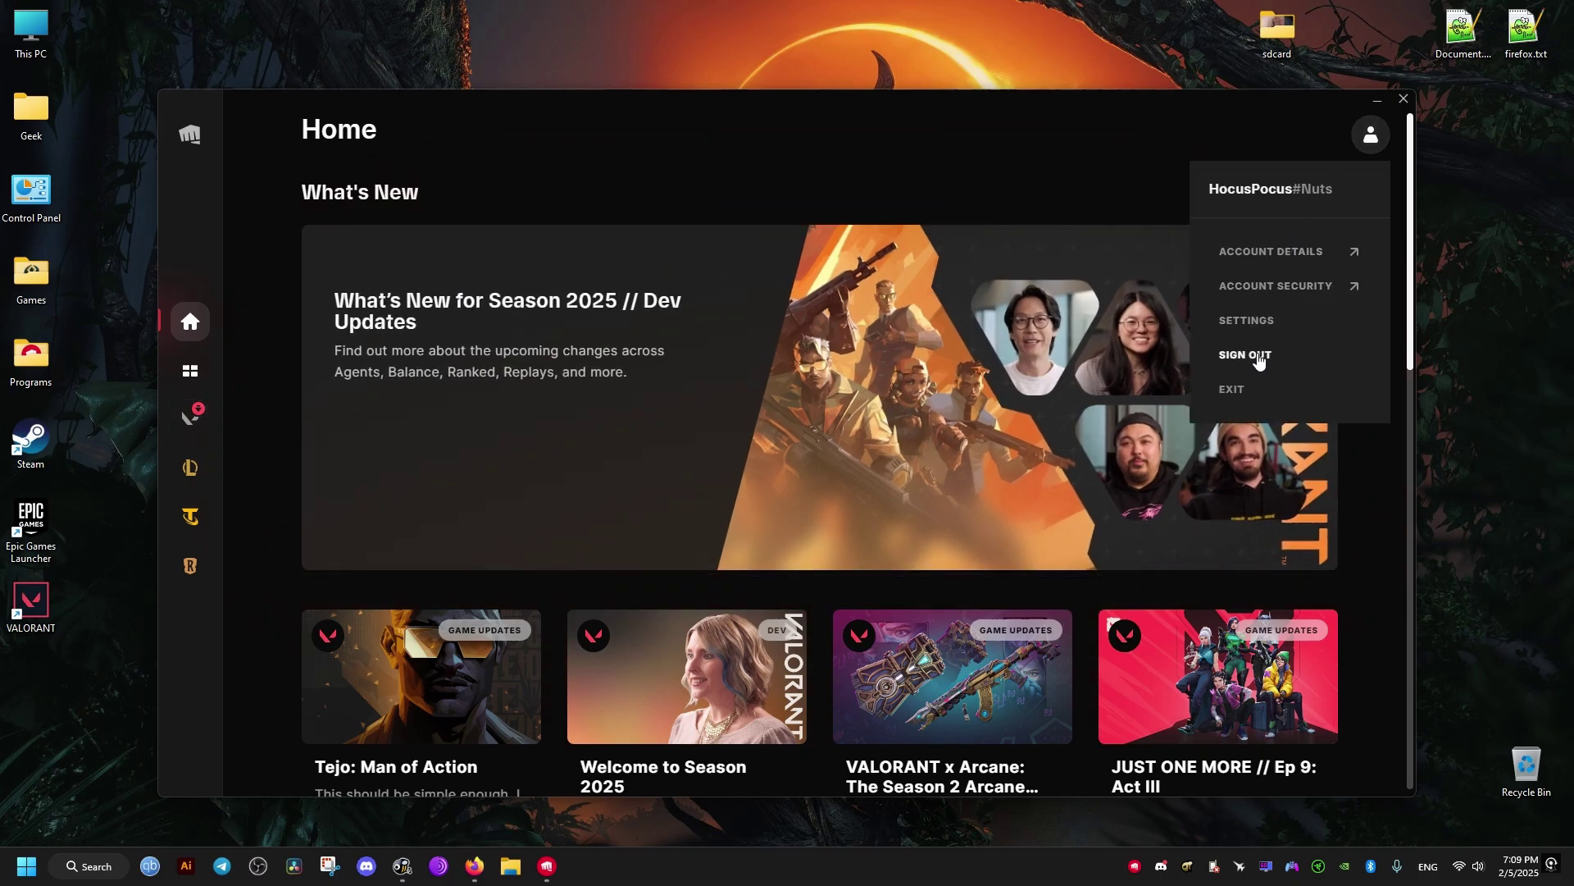
click(1245, 355)
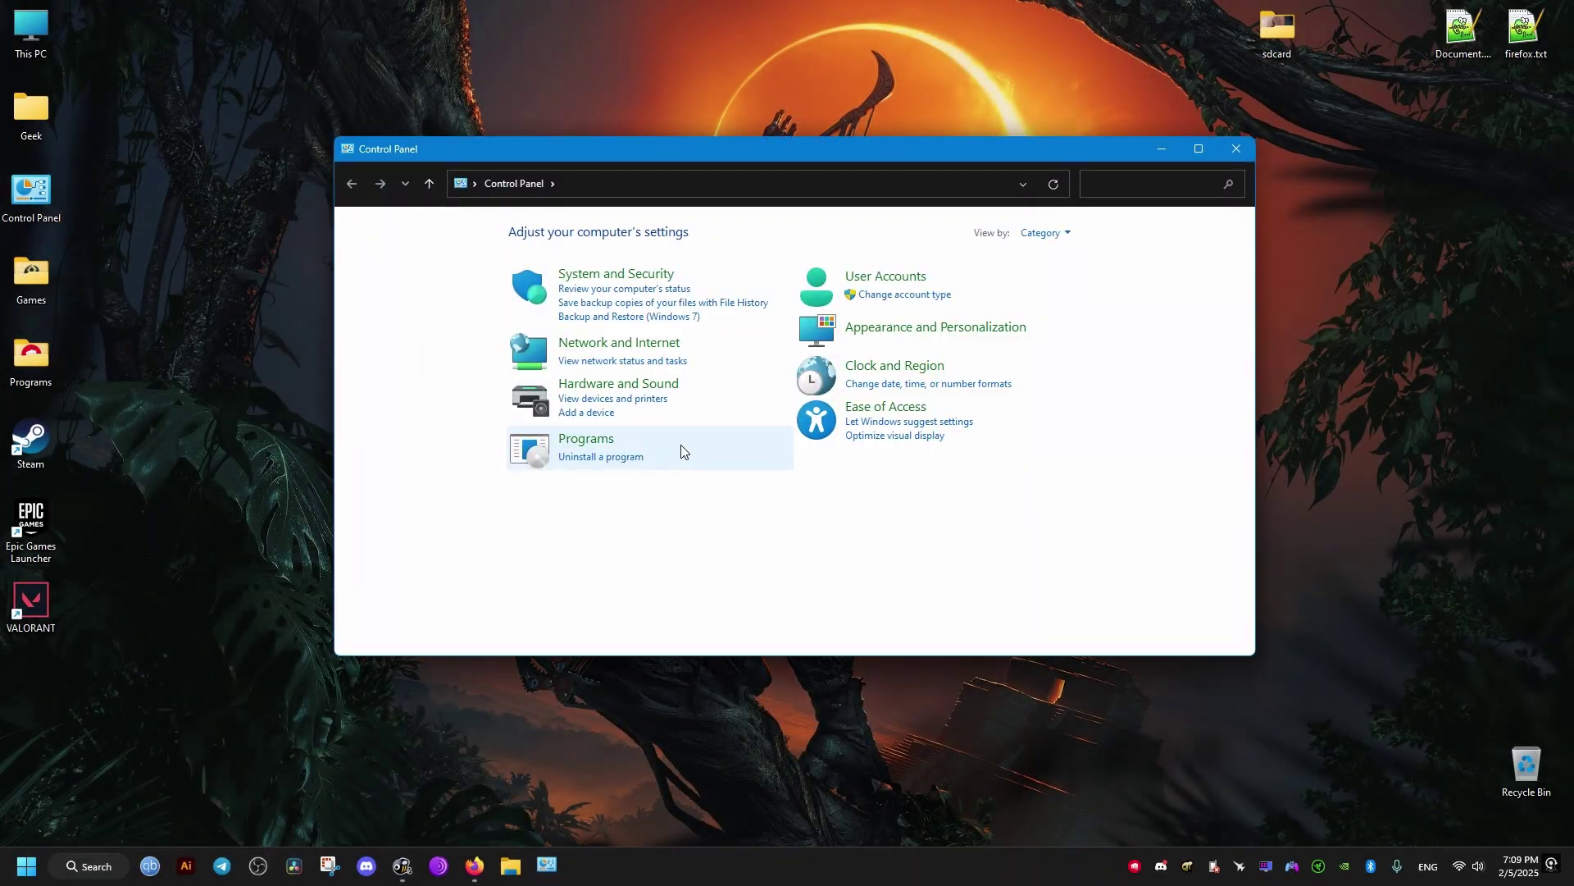
- Attempt to uninstall VALORANT from Programs and Features and dismiss the product-running warning again
click(592, 458)
right_click(555, 352)
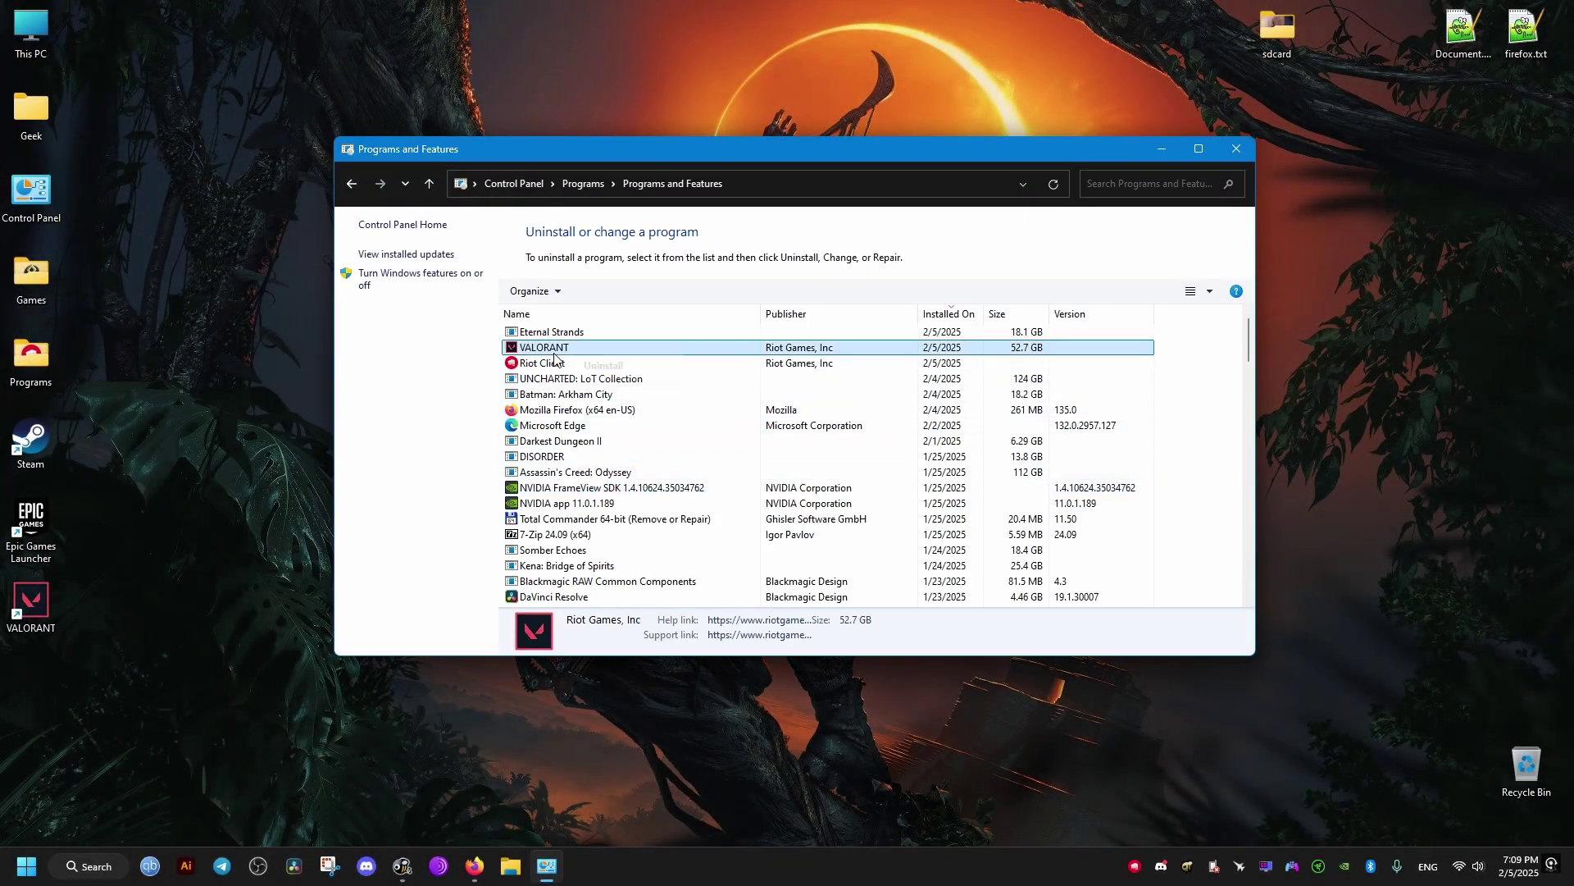
click(603, 366)
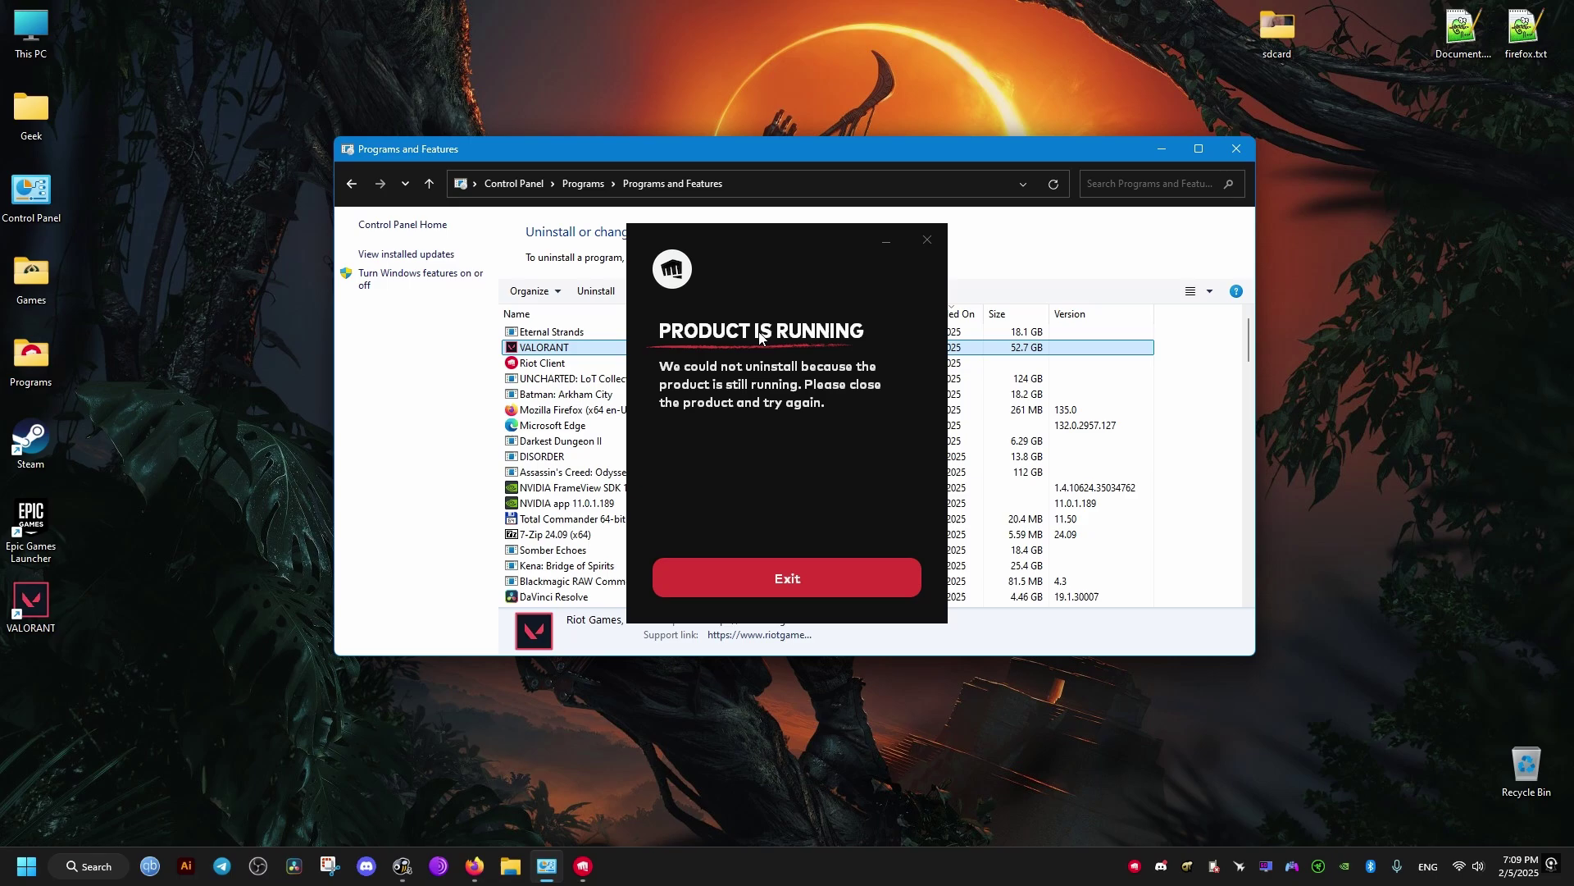
click(754, 581)
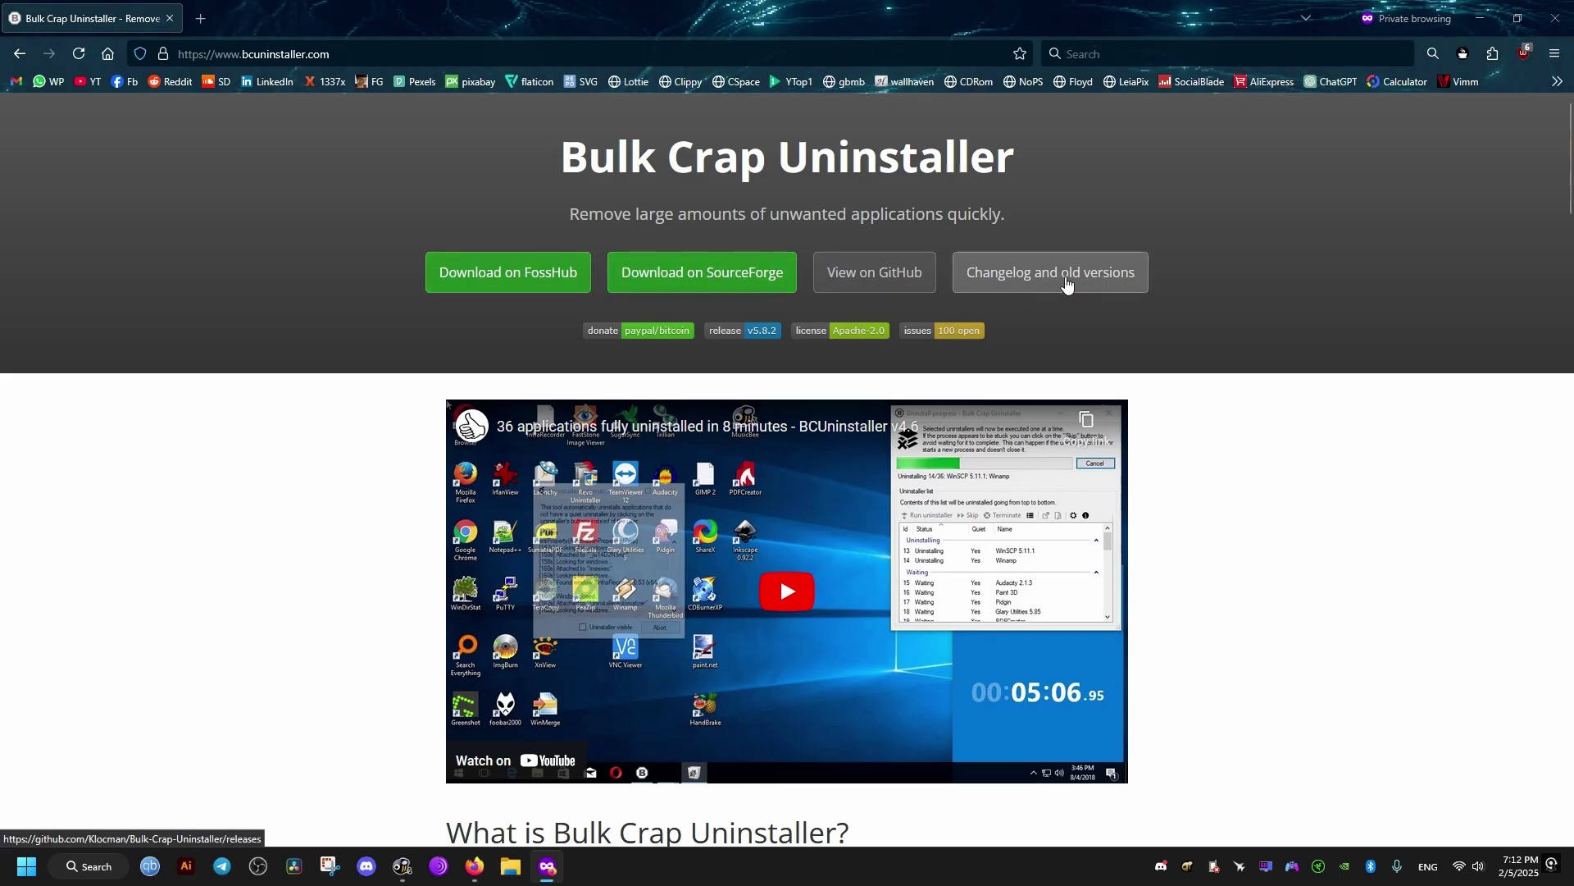
- Download the Bulk Crap Uninstaller 5.8.2 installer from FossHub and show it in Downloads
click(462, 280)
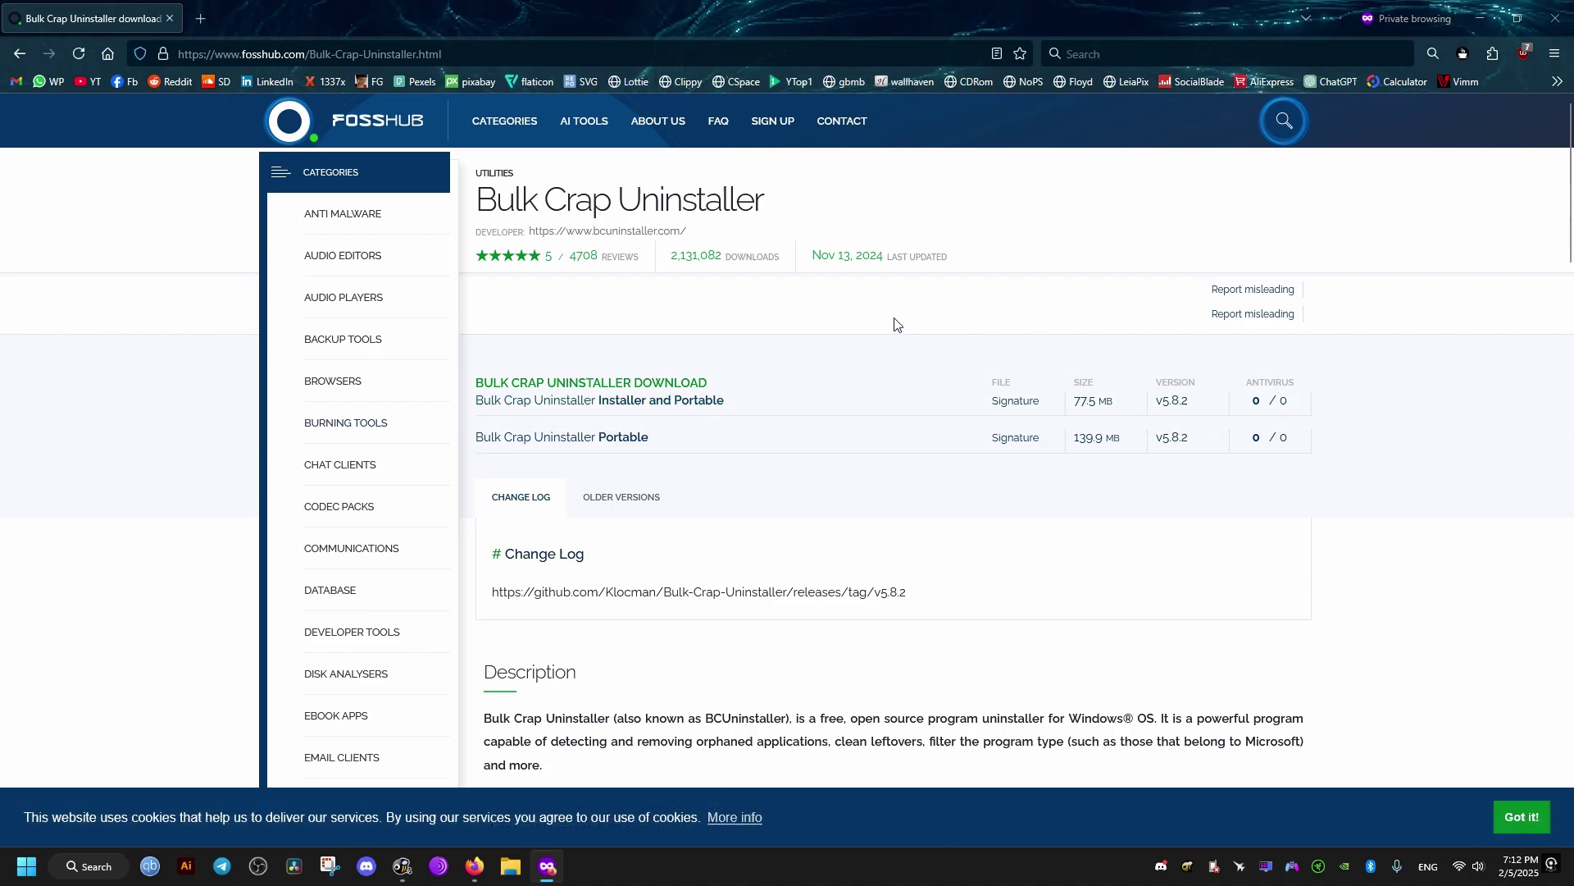
click(657, 388)
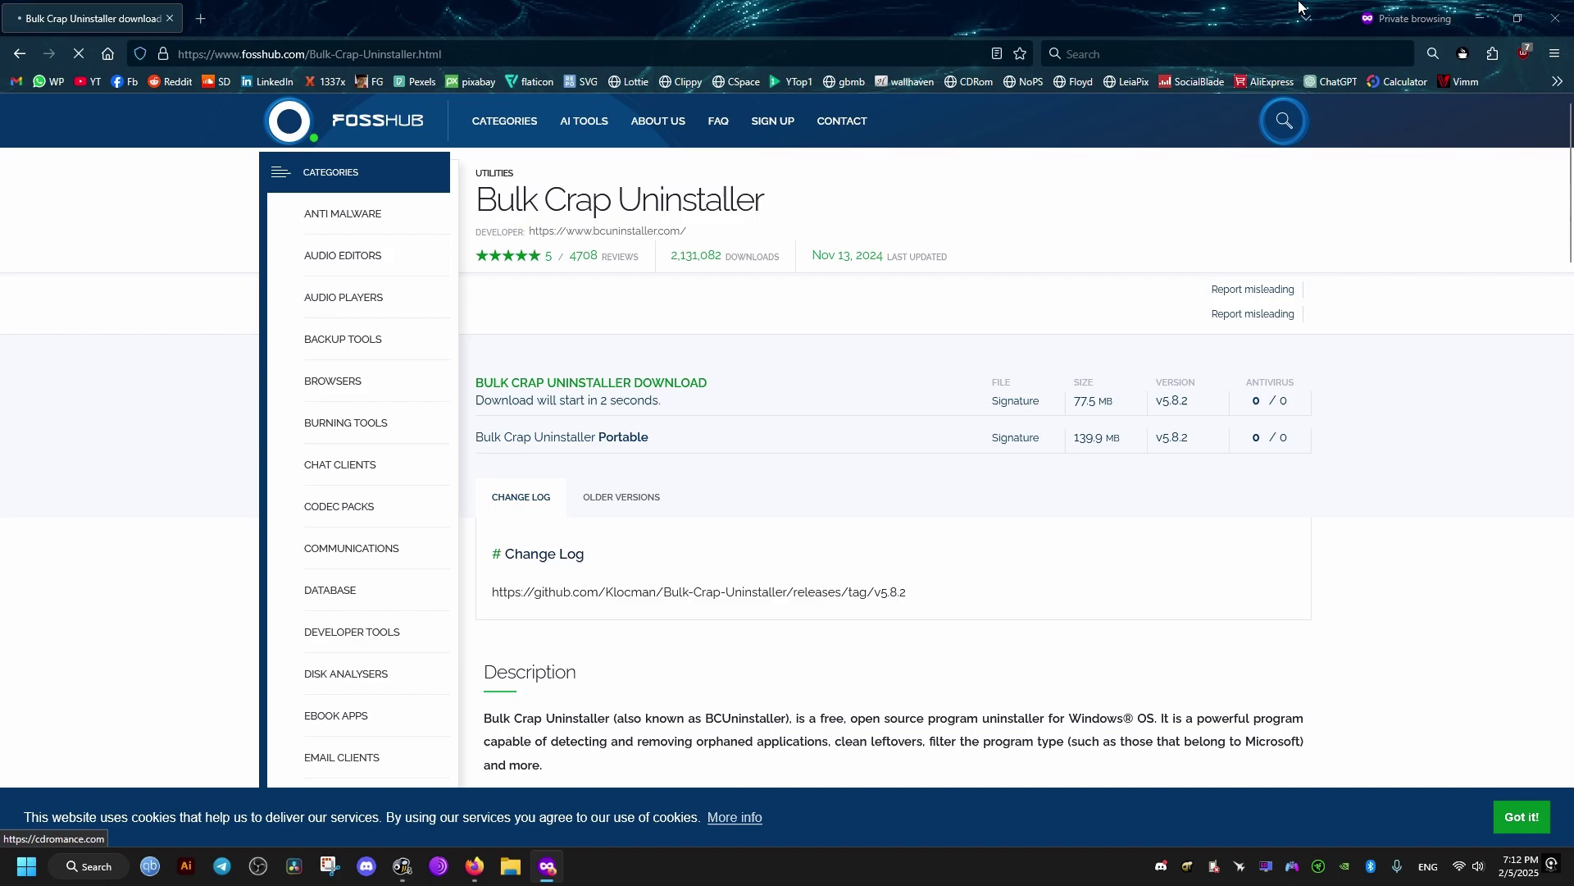
click(1410, 100)
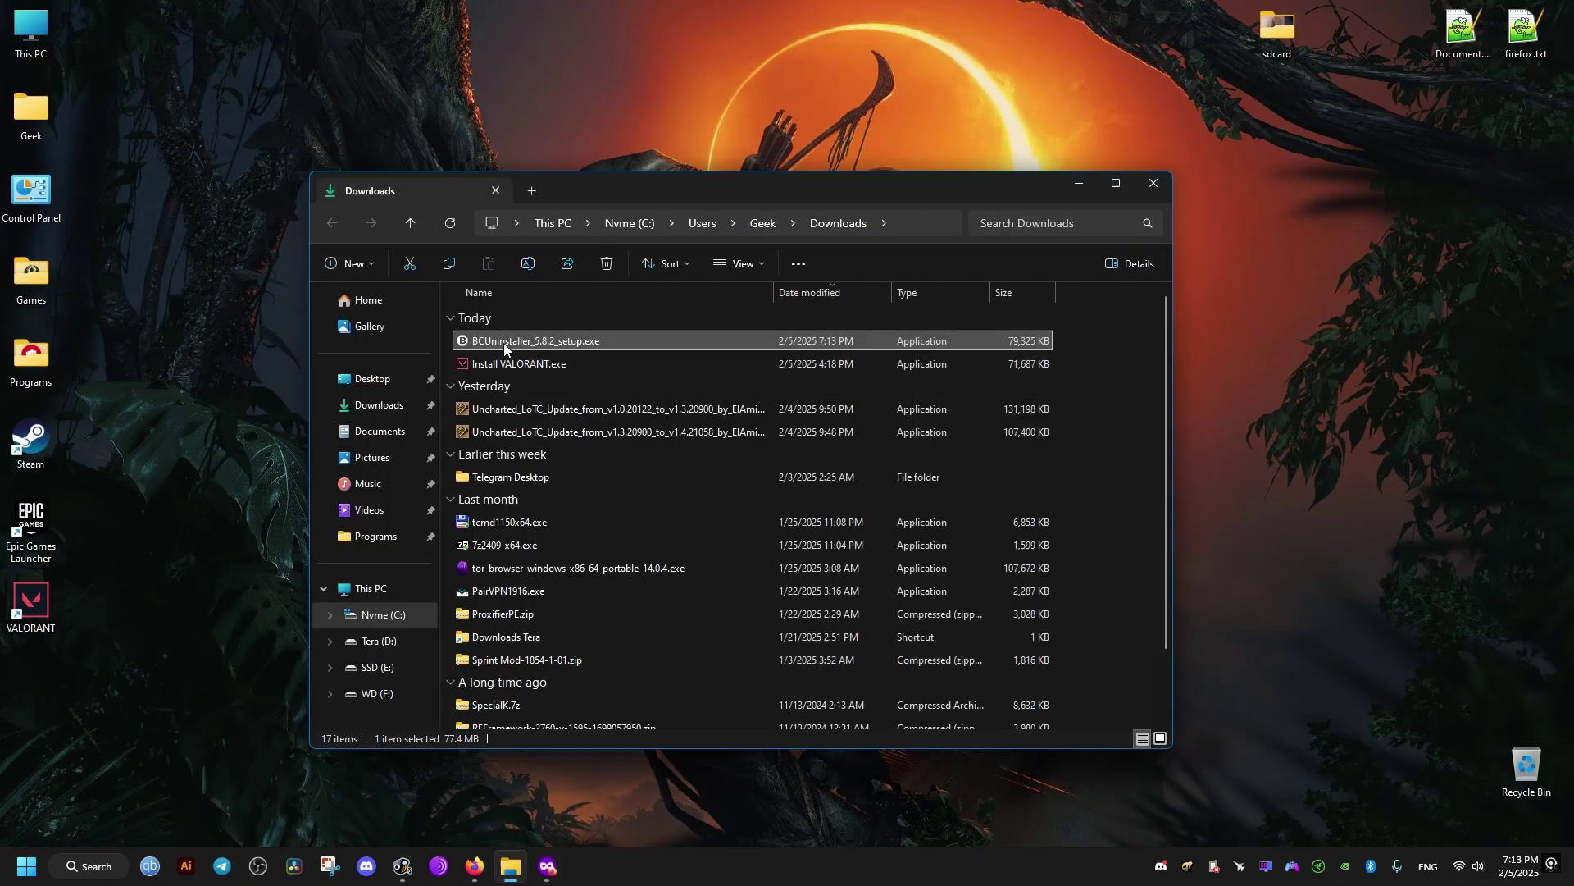
- Move BCUninstaller_5.8.2_setup.exe to the desktop and run it past the security warning
mouse_move(504, 343)
mouse_down()
mouse_move(1239, 414)
mouse_move(1132, 365)
mouse_up()
click(1152, 182)
double_click(1153, 360)
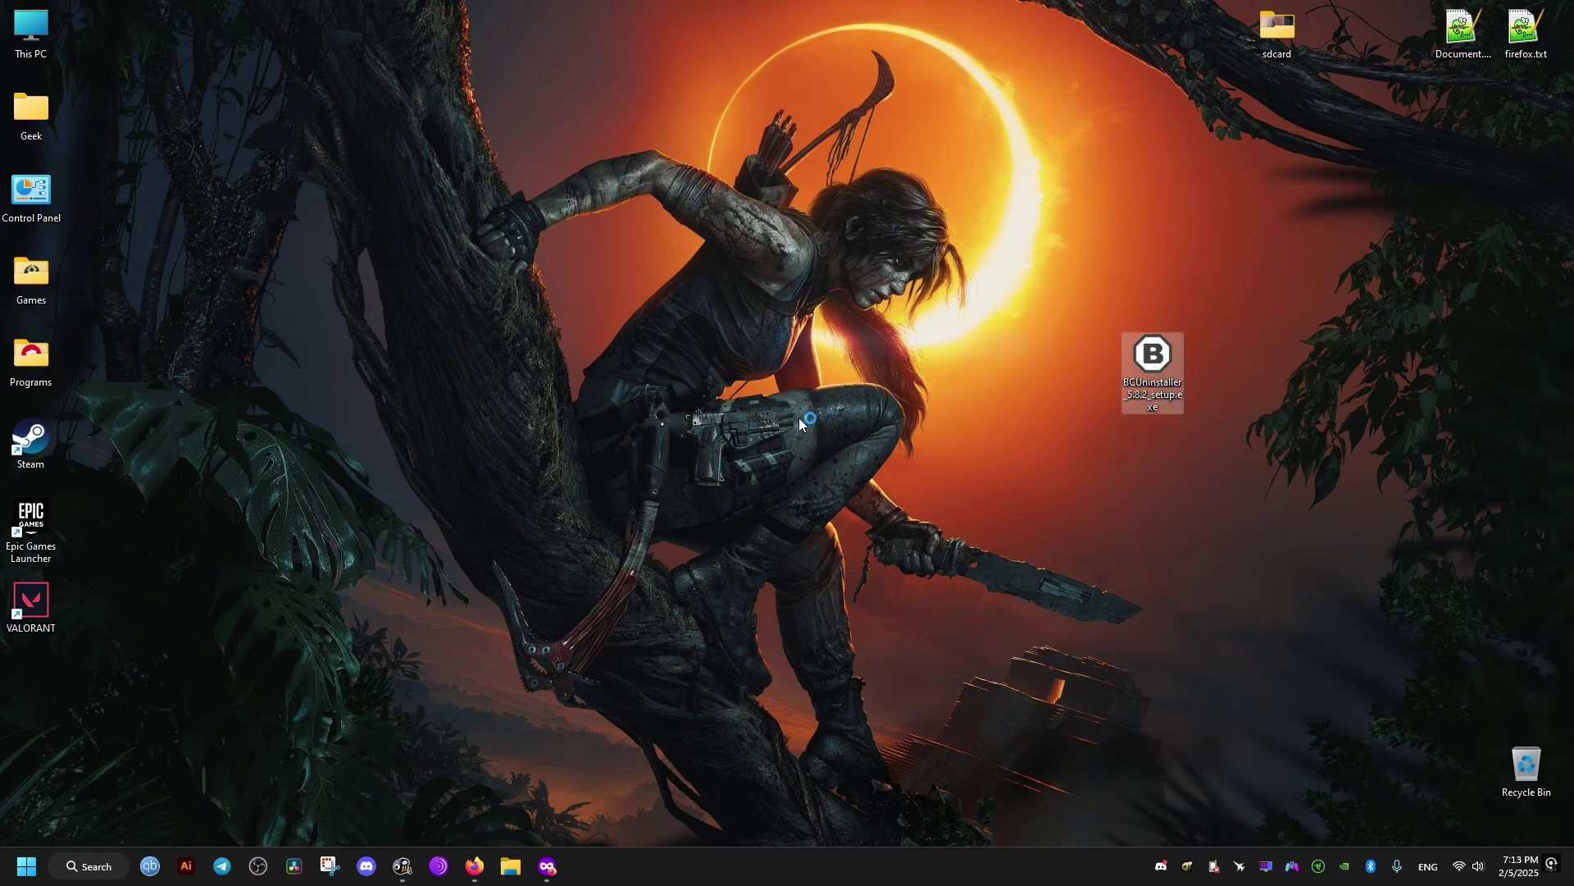
click(849, 445)
- Install BCUninstaller with defaults, desktop shortcut and no Start Menu folder, then finish and launch it
click(794, 473)
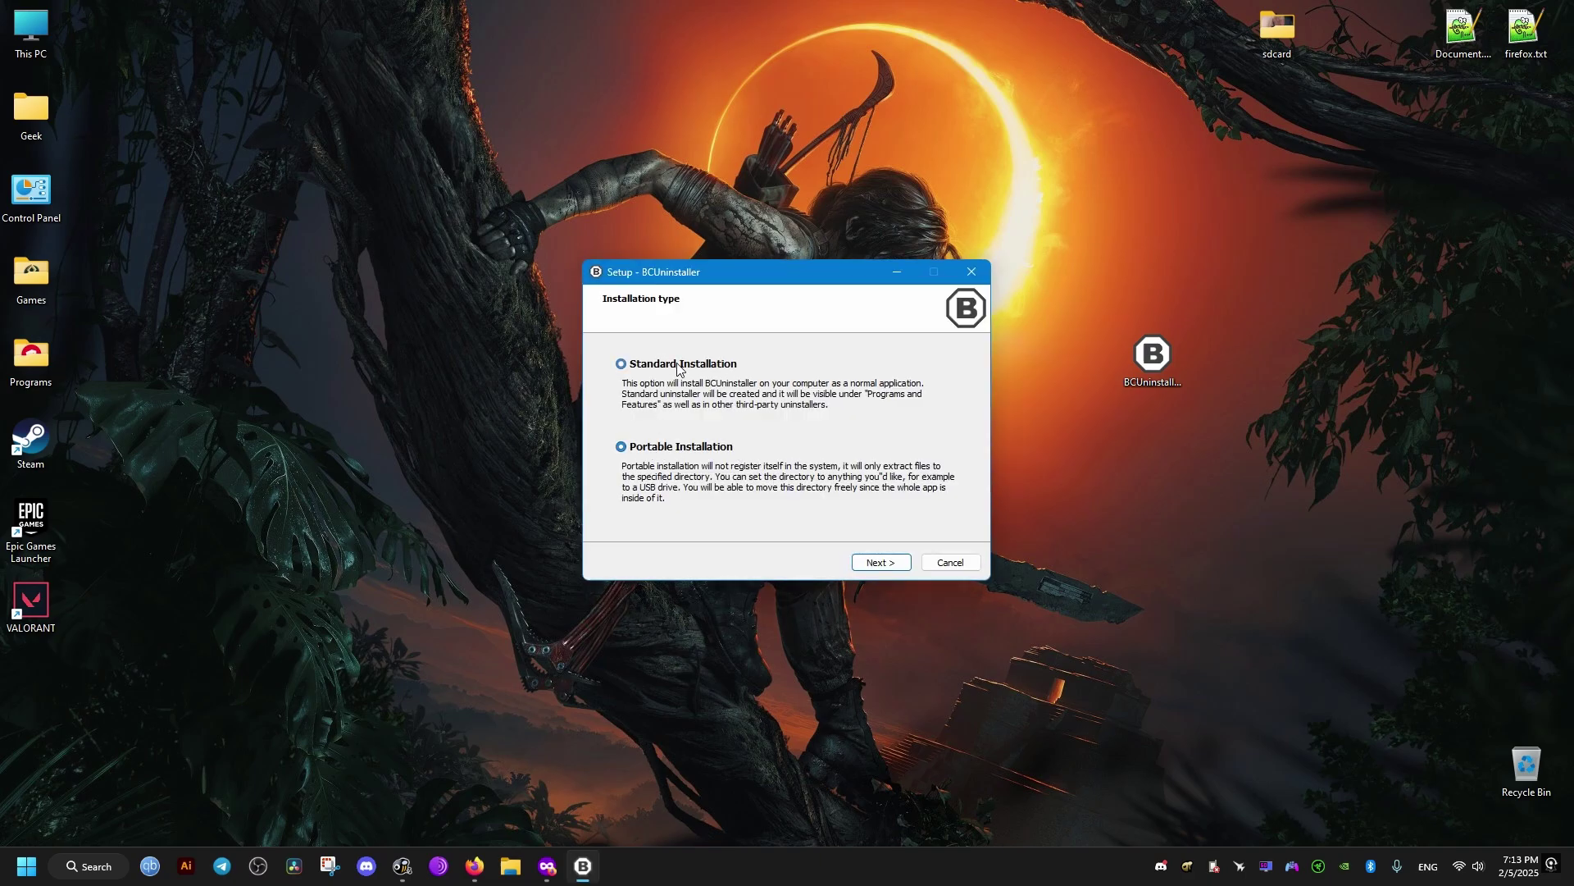
click(881, 562)
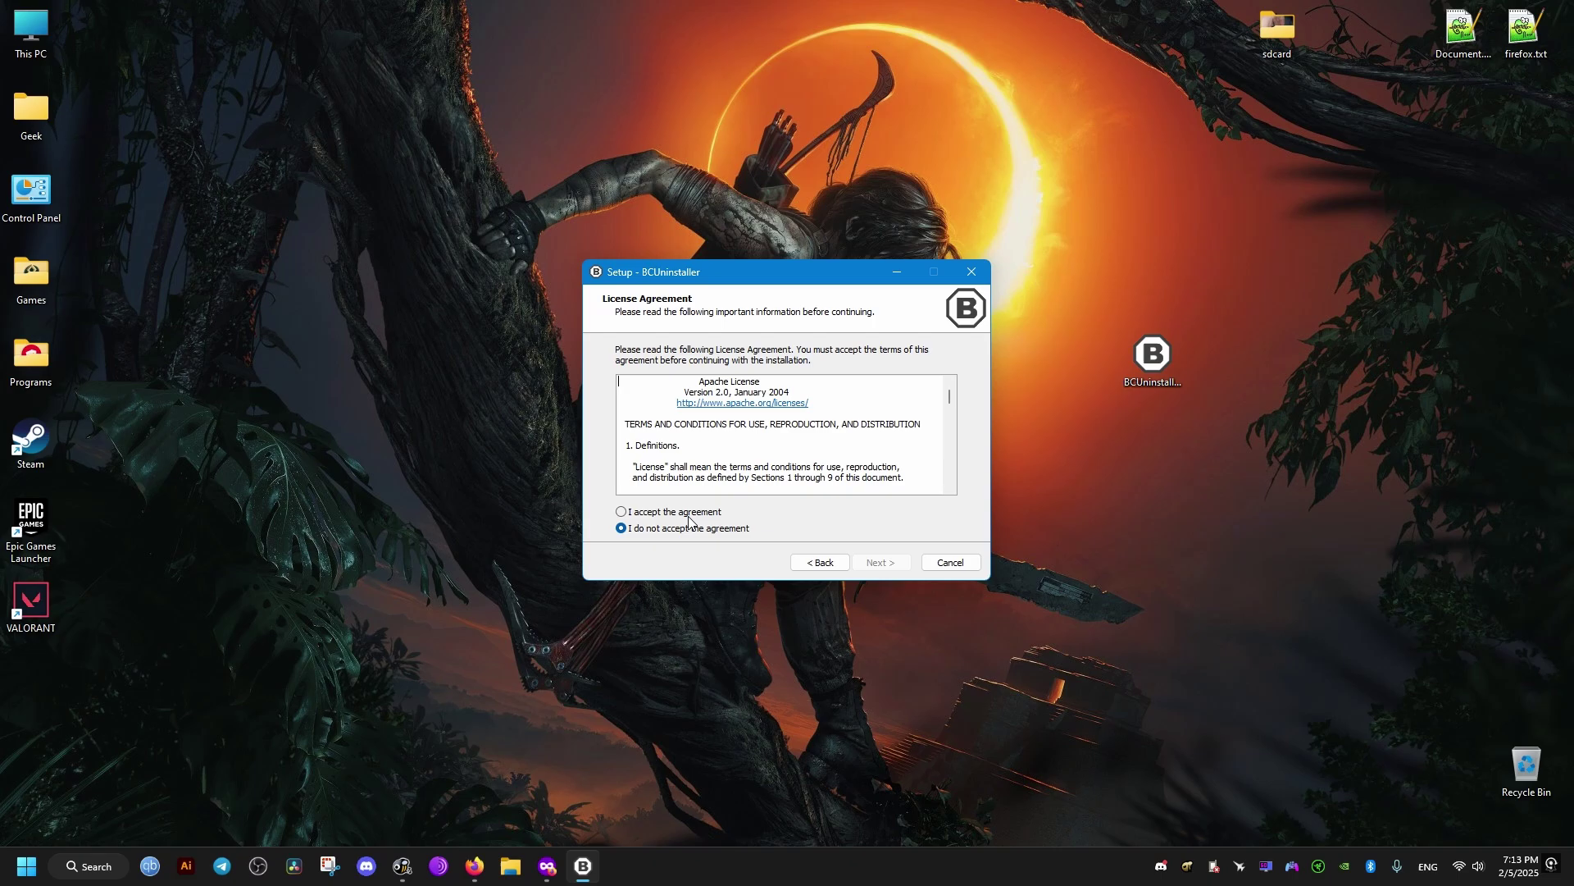
click(884, 565)
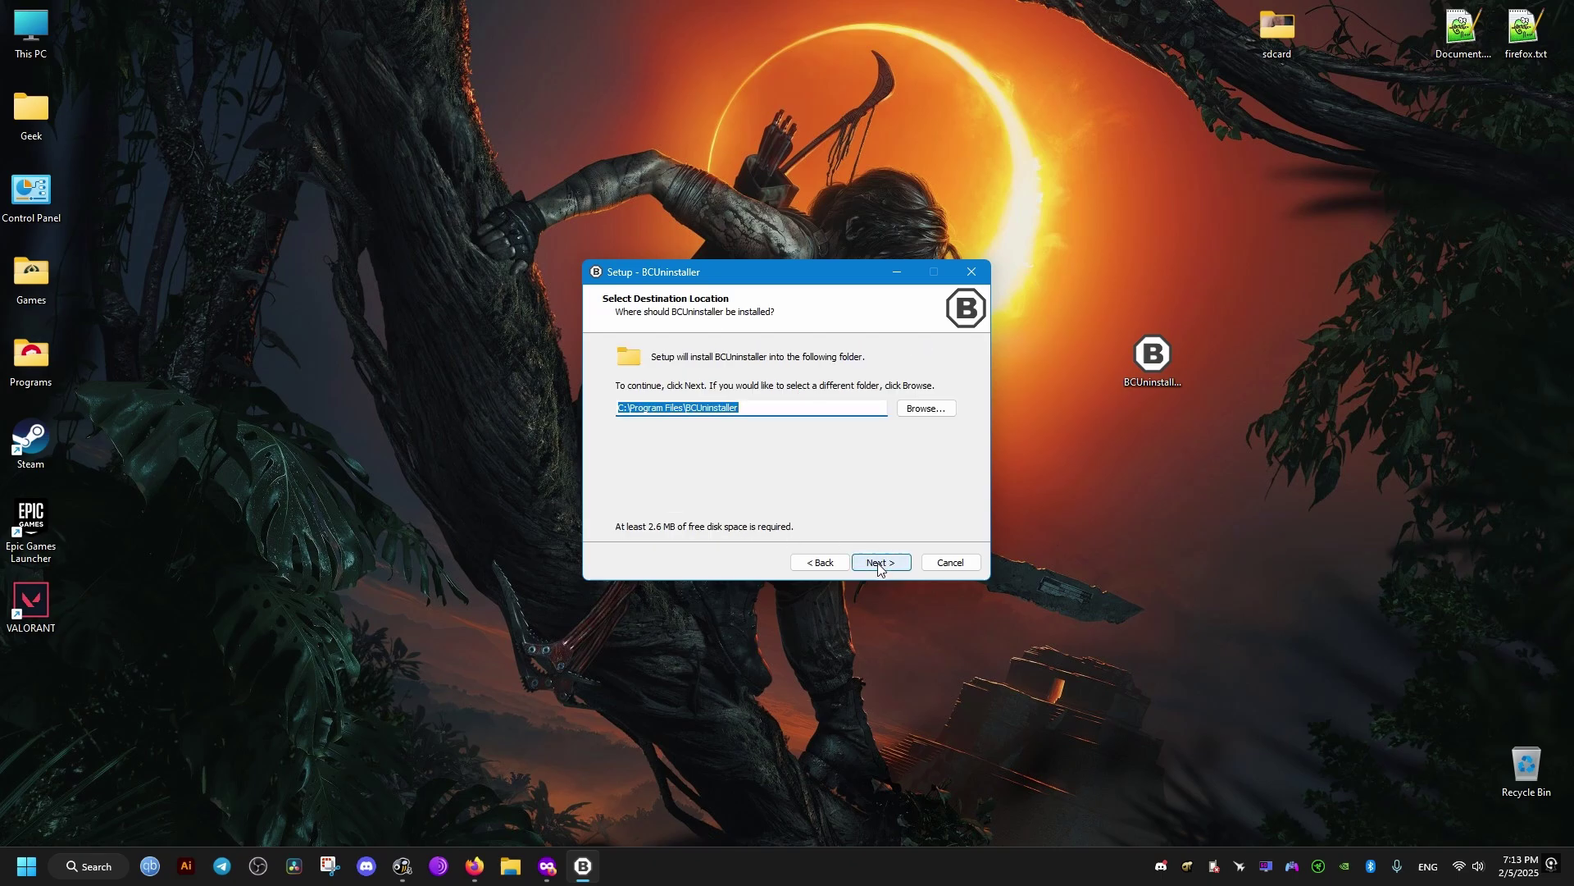
click(876, 567)
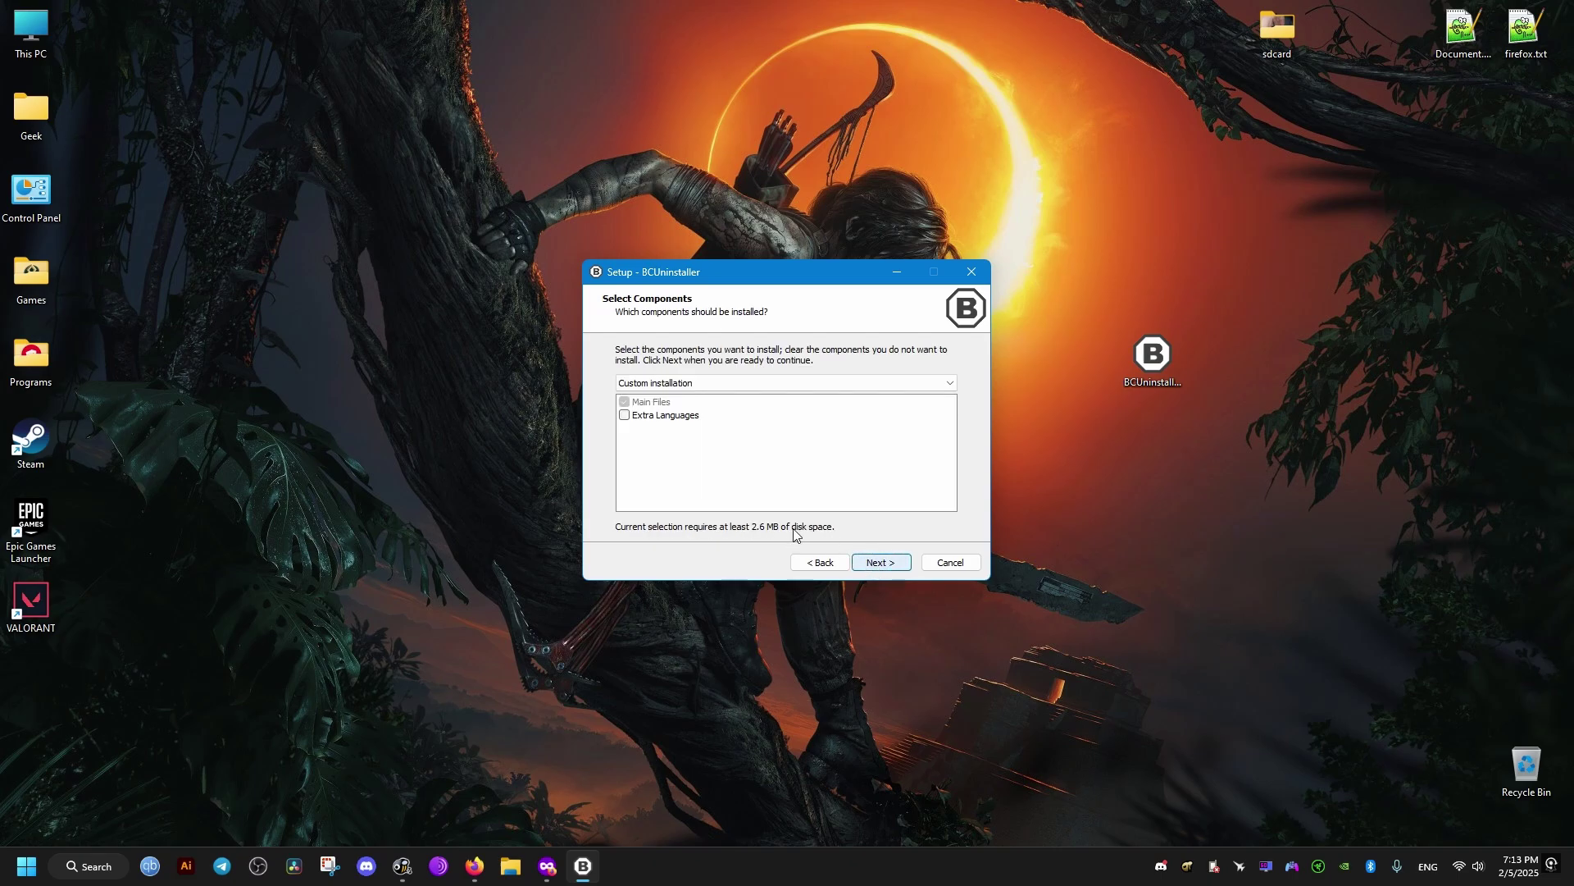
click(871, 566)
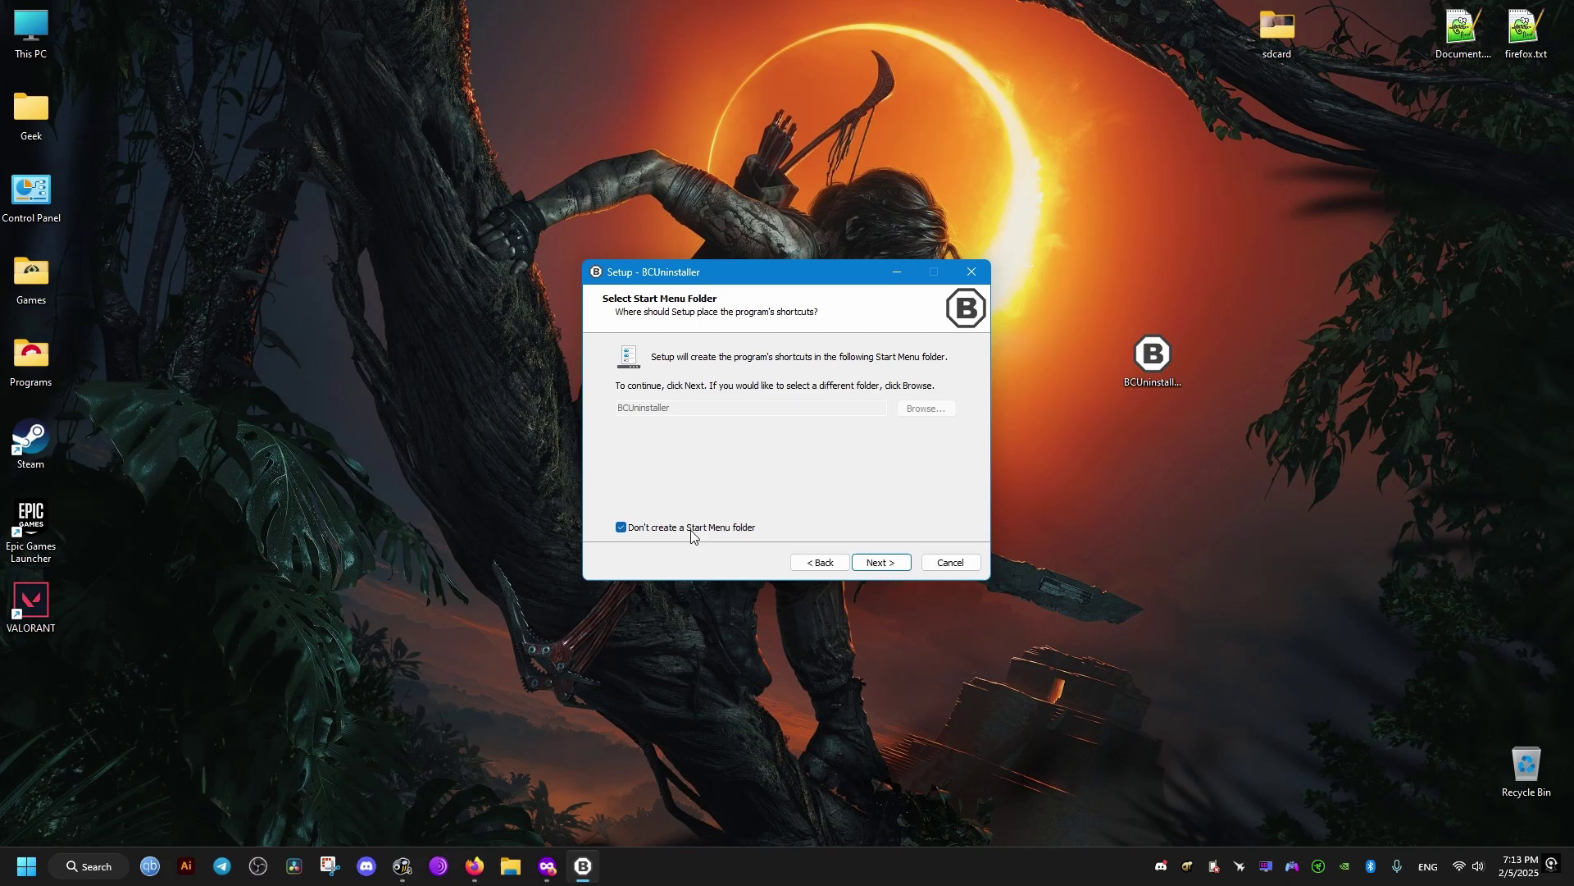
click(698, 530)
click(877, 568)
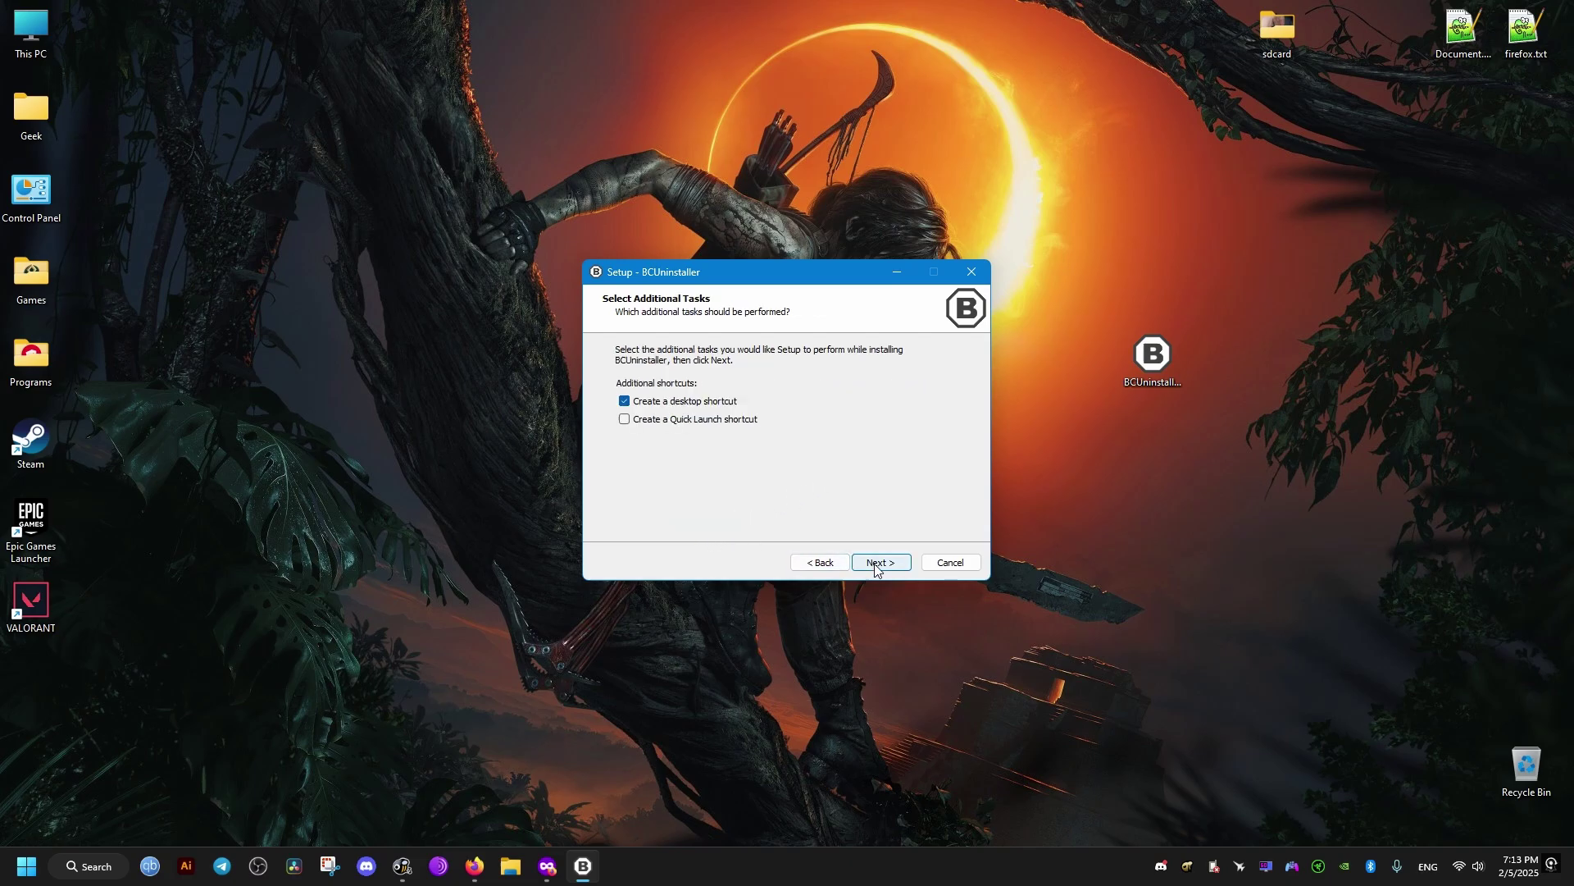
click(875, 568)
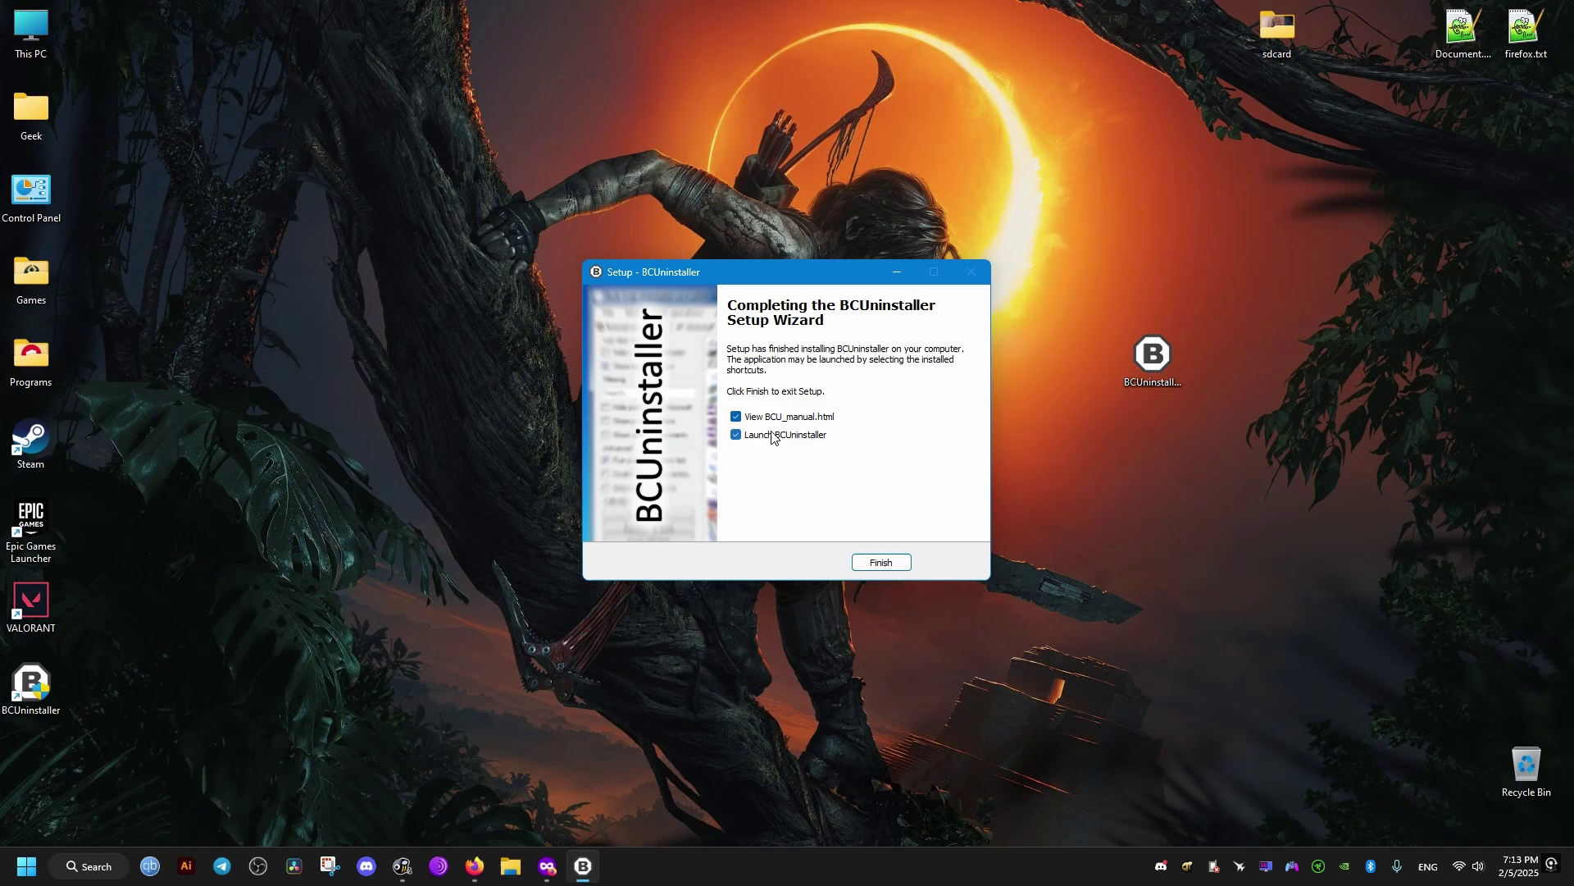
click(880, 562)
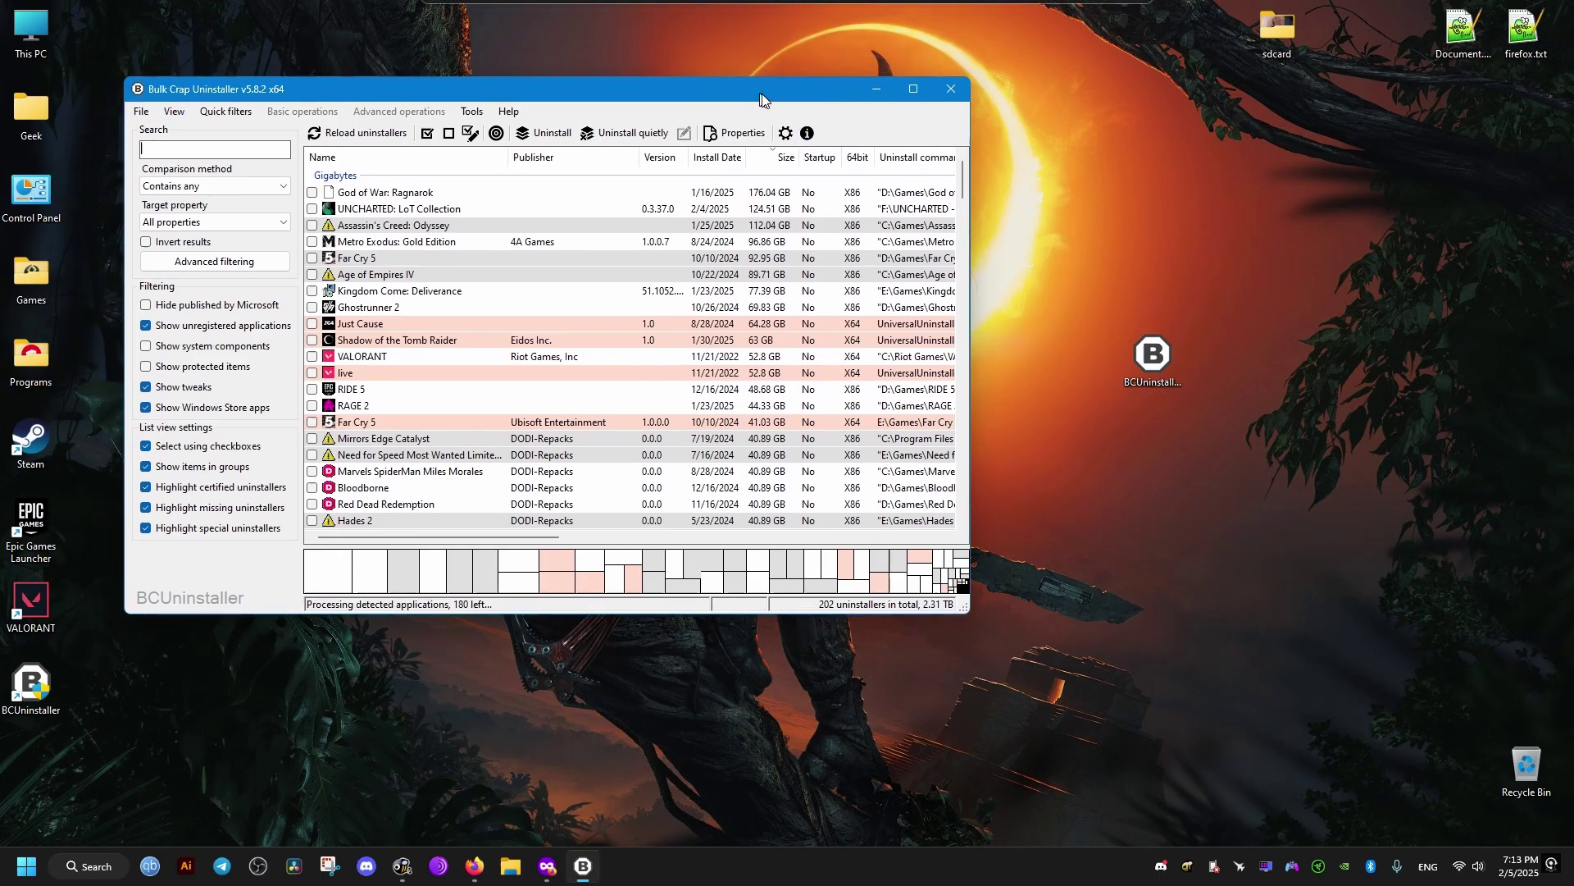
- Maximize the BCUninstaller window and select VALORANT, bringing up its context actions
drag(699, 55, 885, 155)
double_click(886, 155)
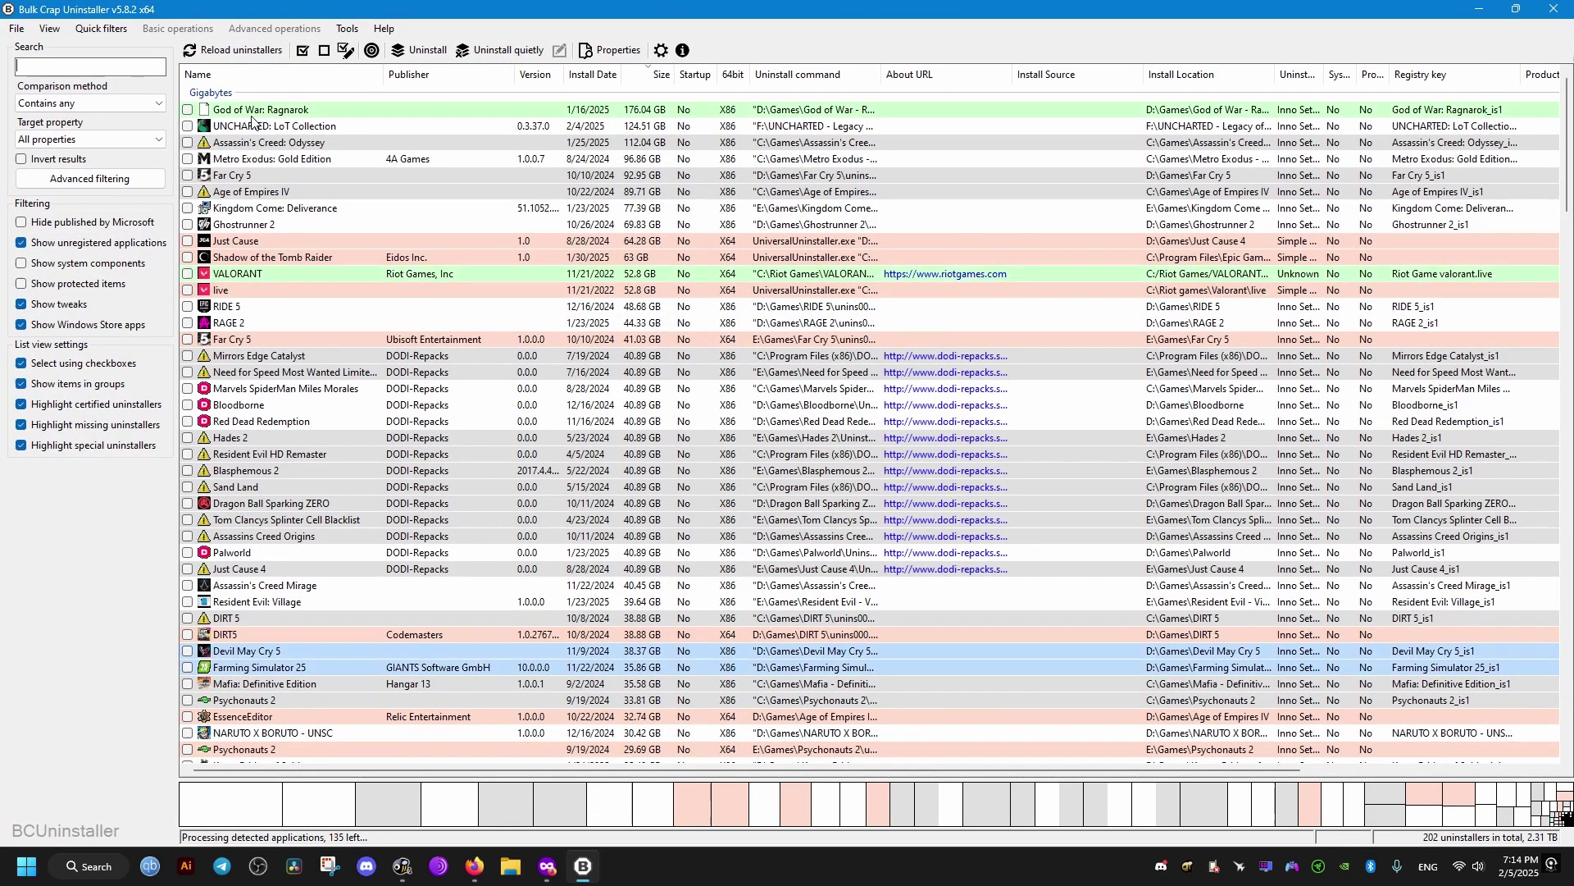
click(230, 271)
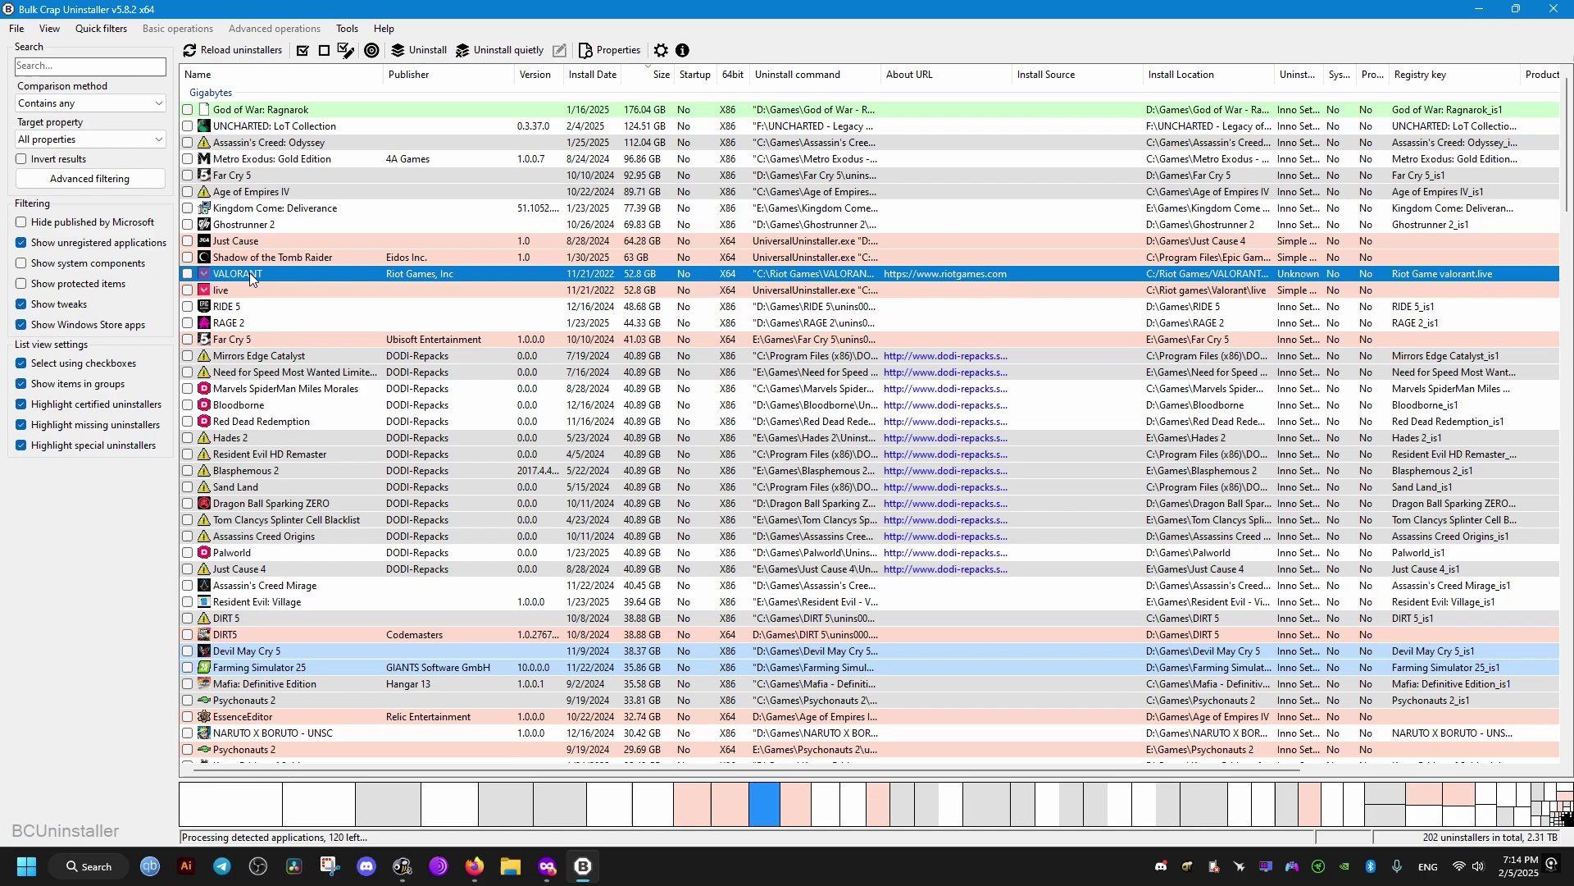
right_click(223, 277)
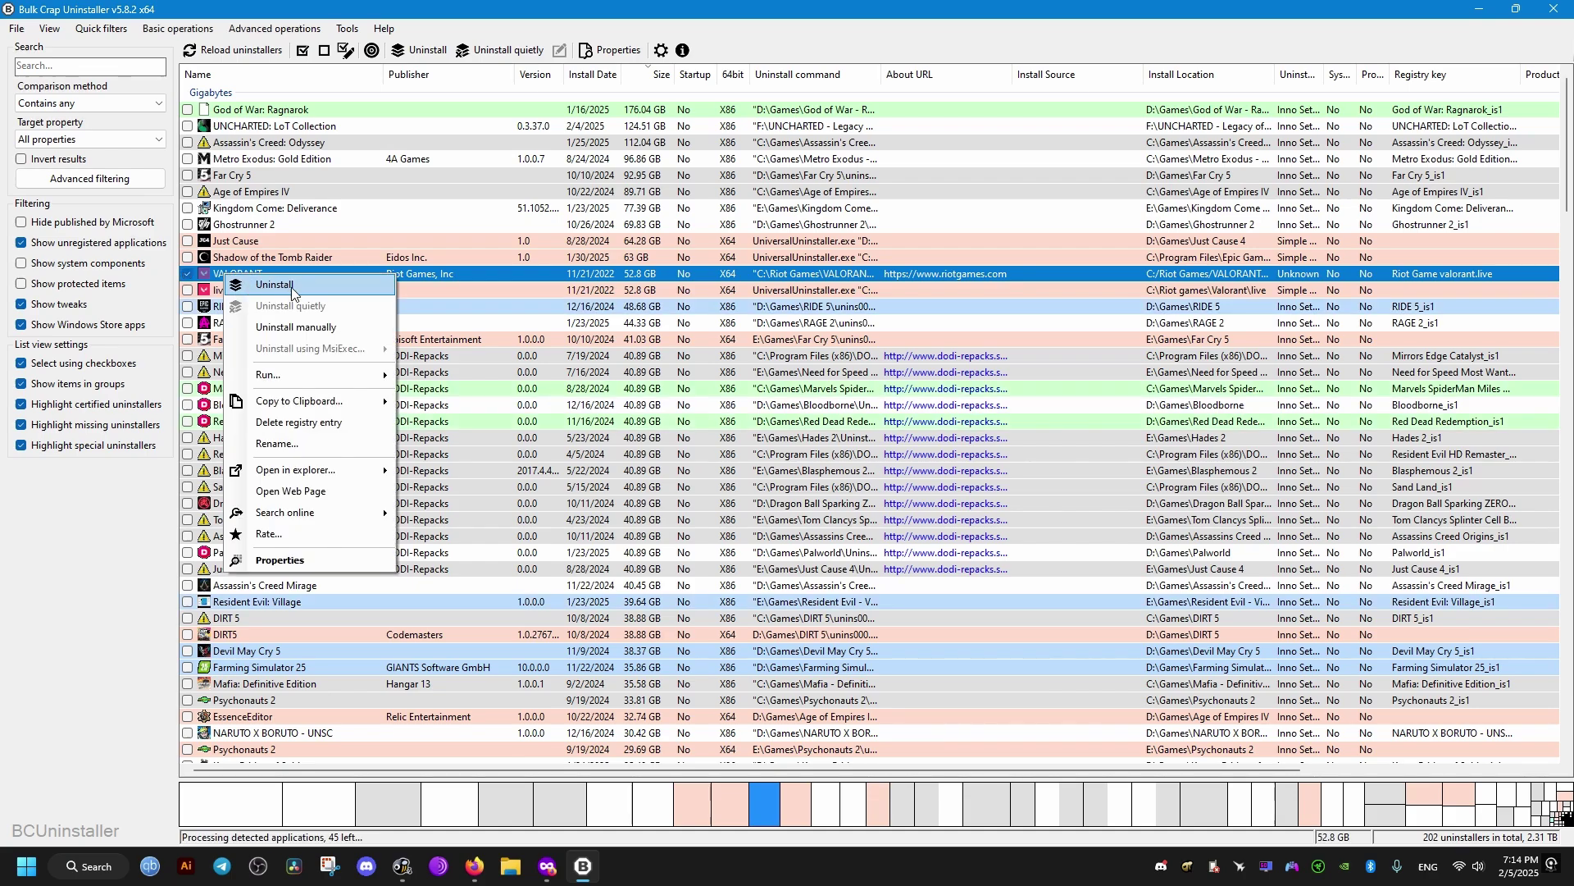
- Run VALORANT's uninstall through the BCU wizard and dismiss the uninstall-successful message
click(327, 322)
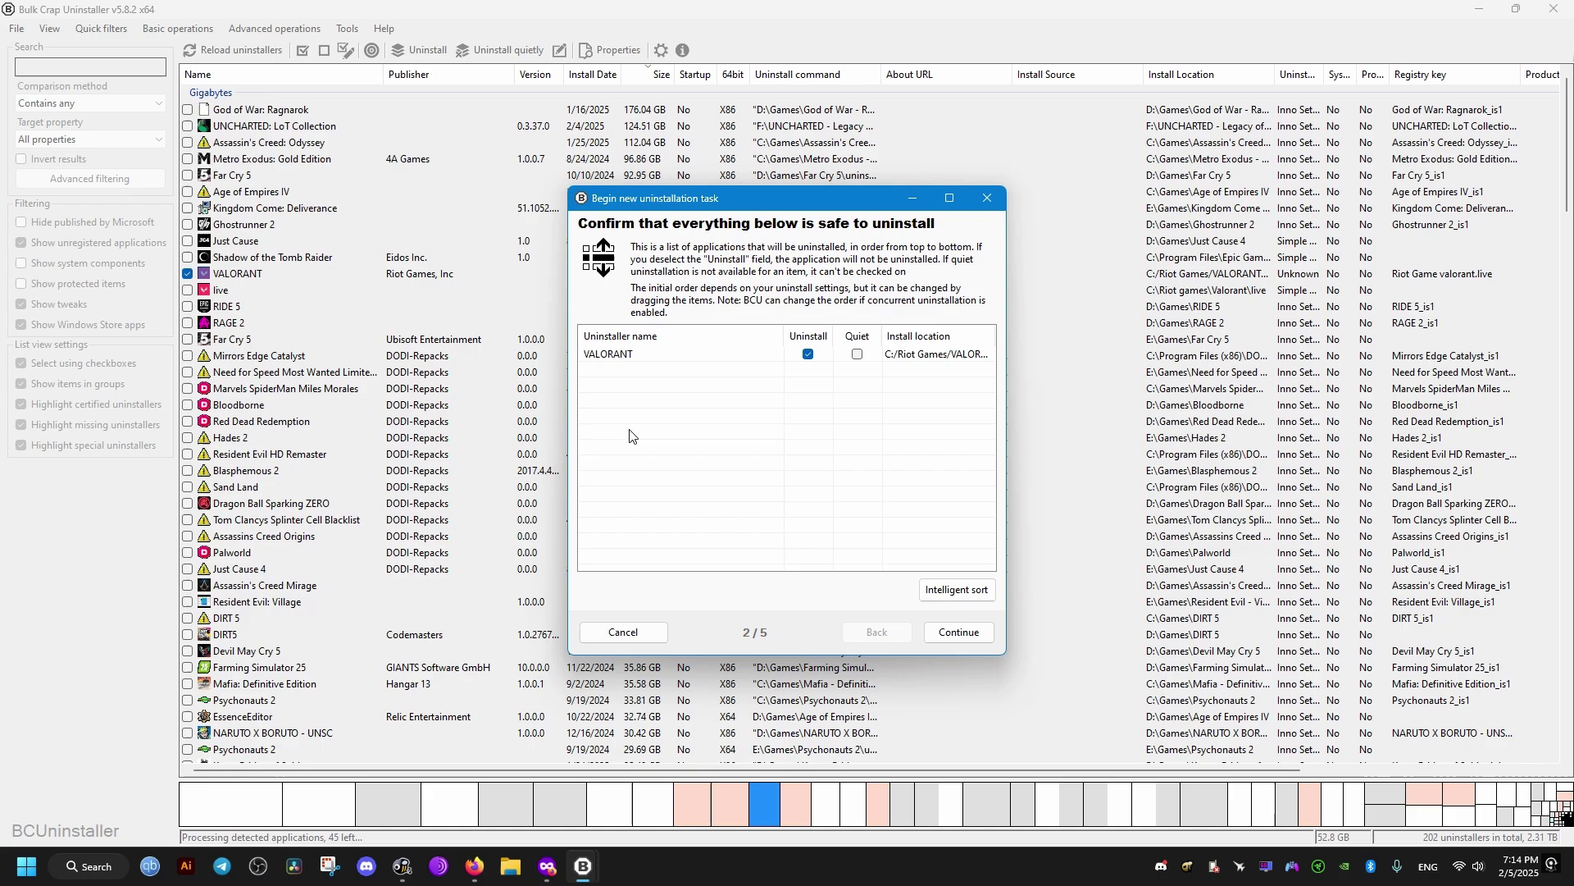
click(961, 632)
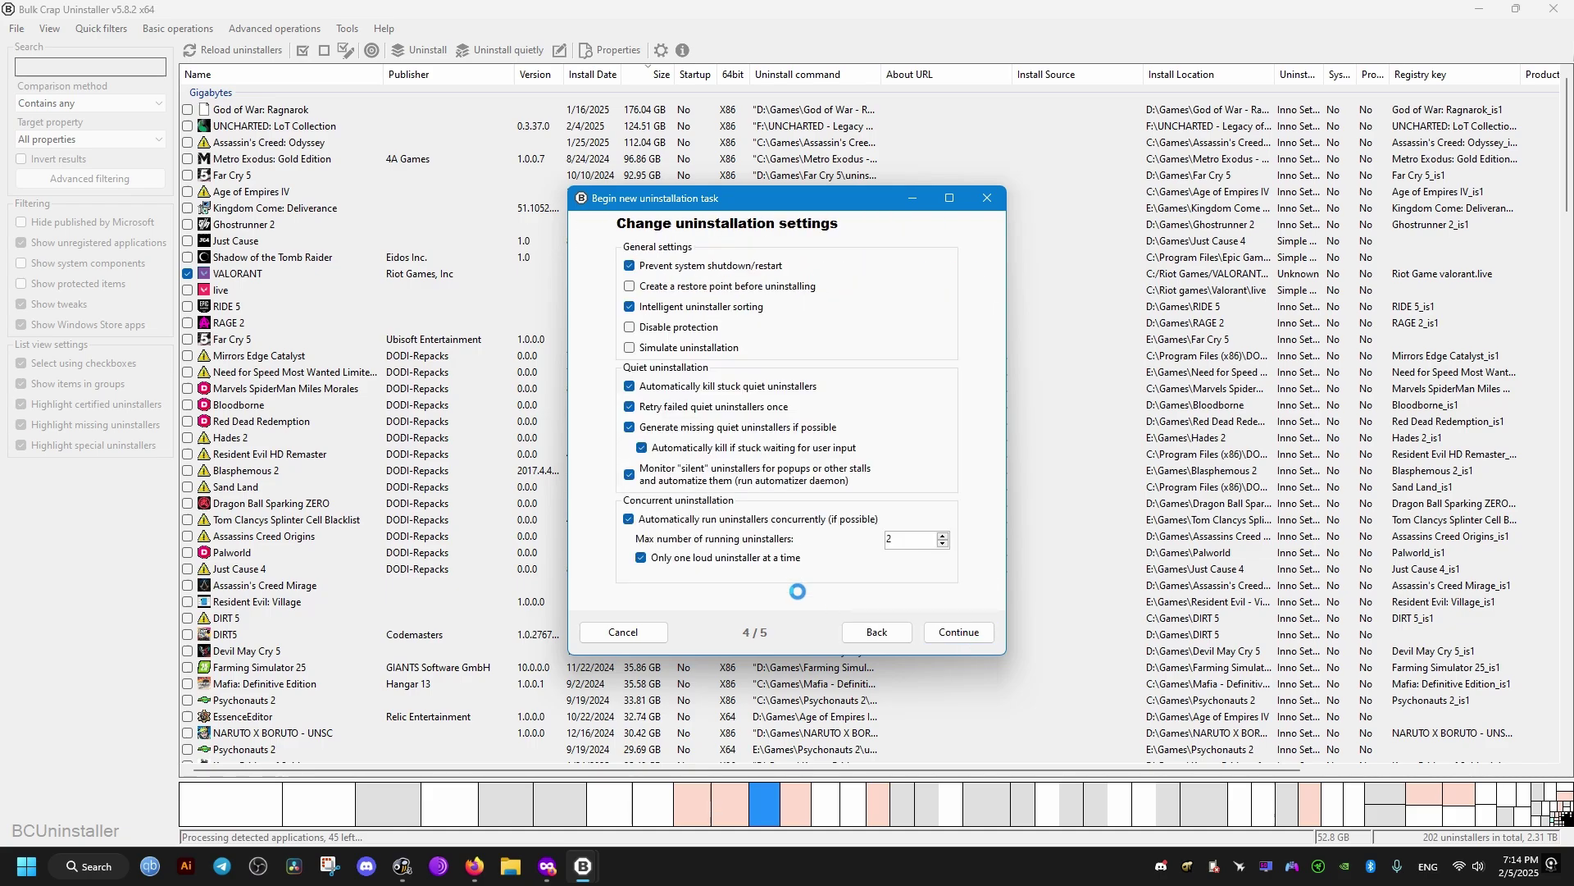
click(957, 633)
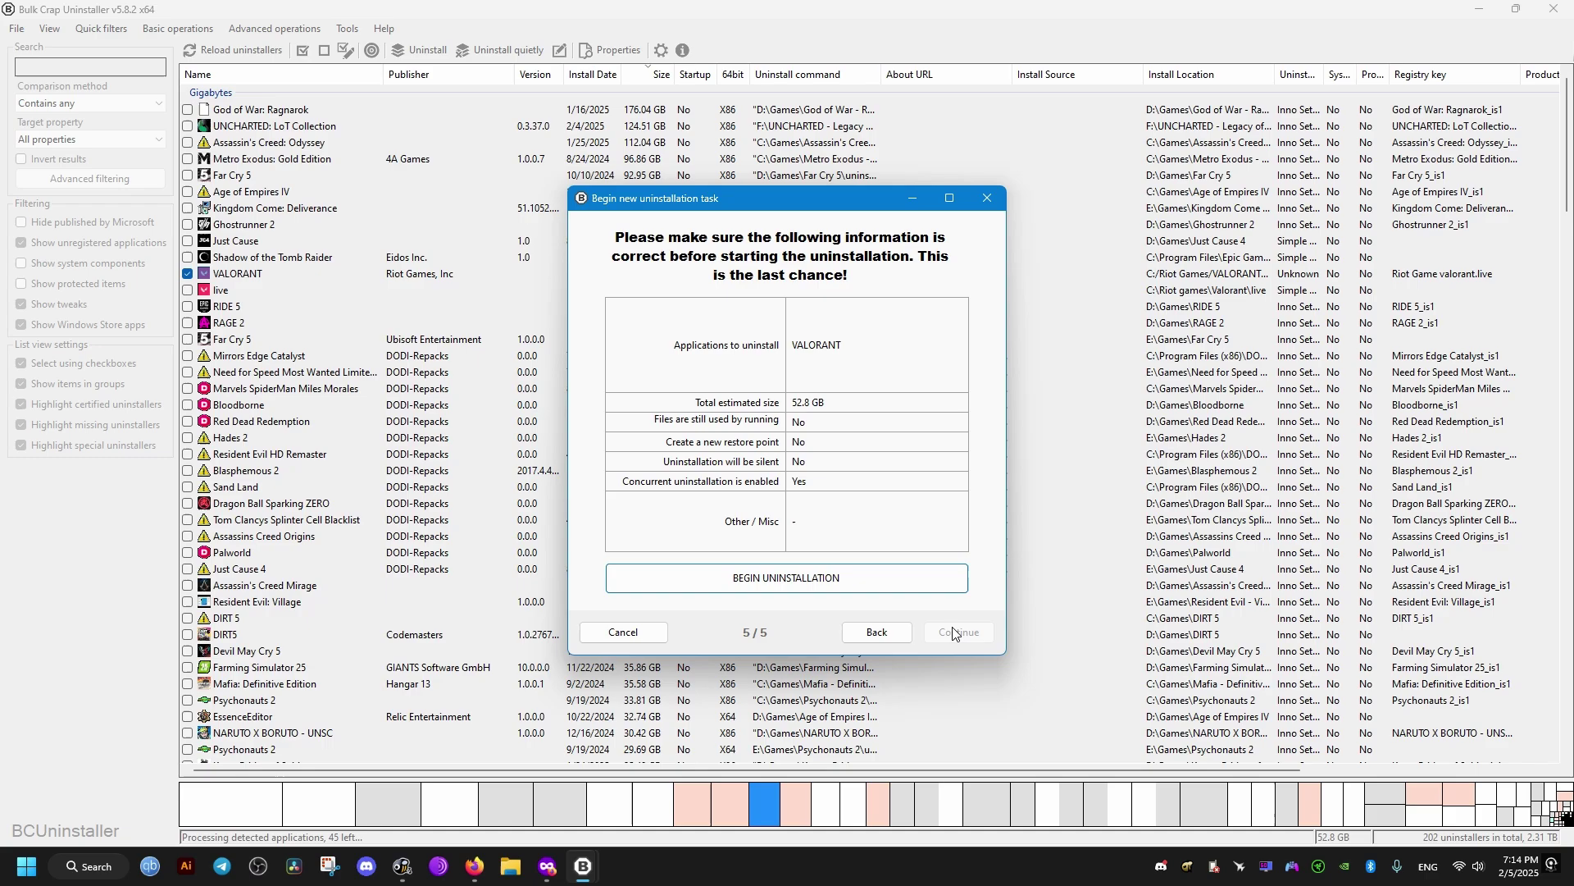
click(803, 586)
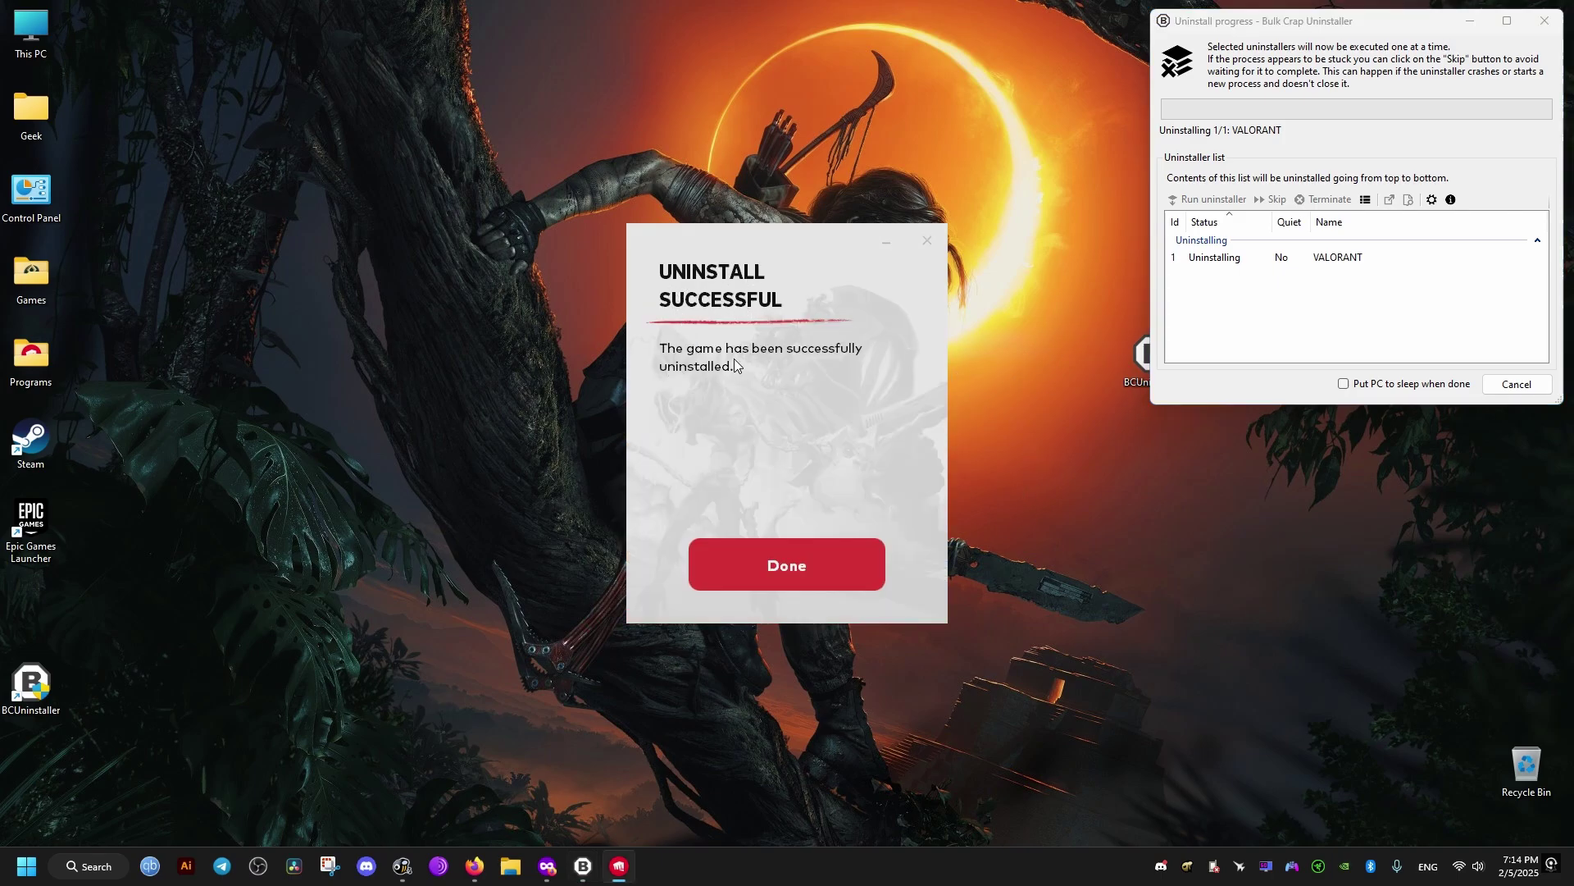
click(789, 565)
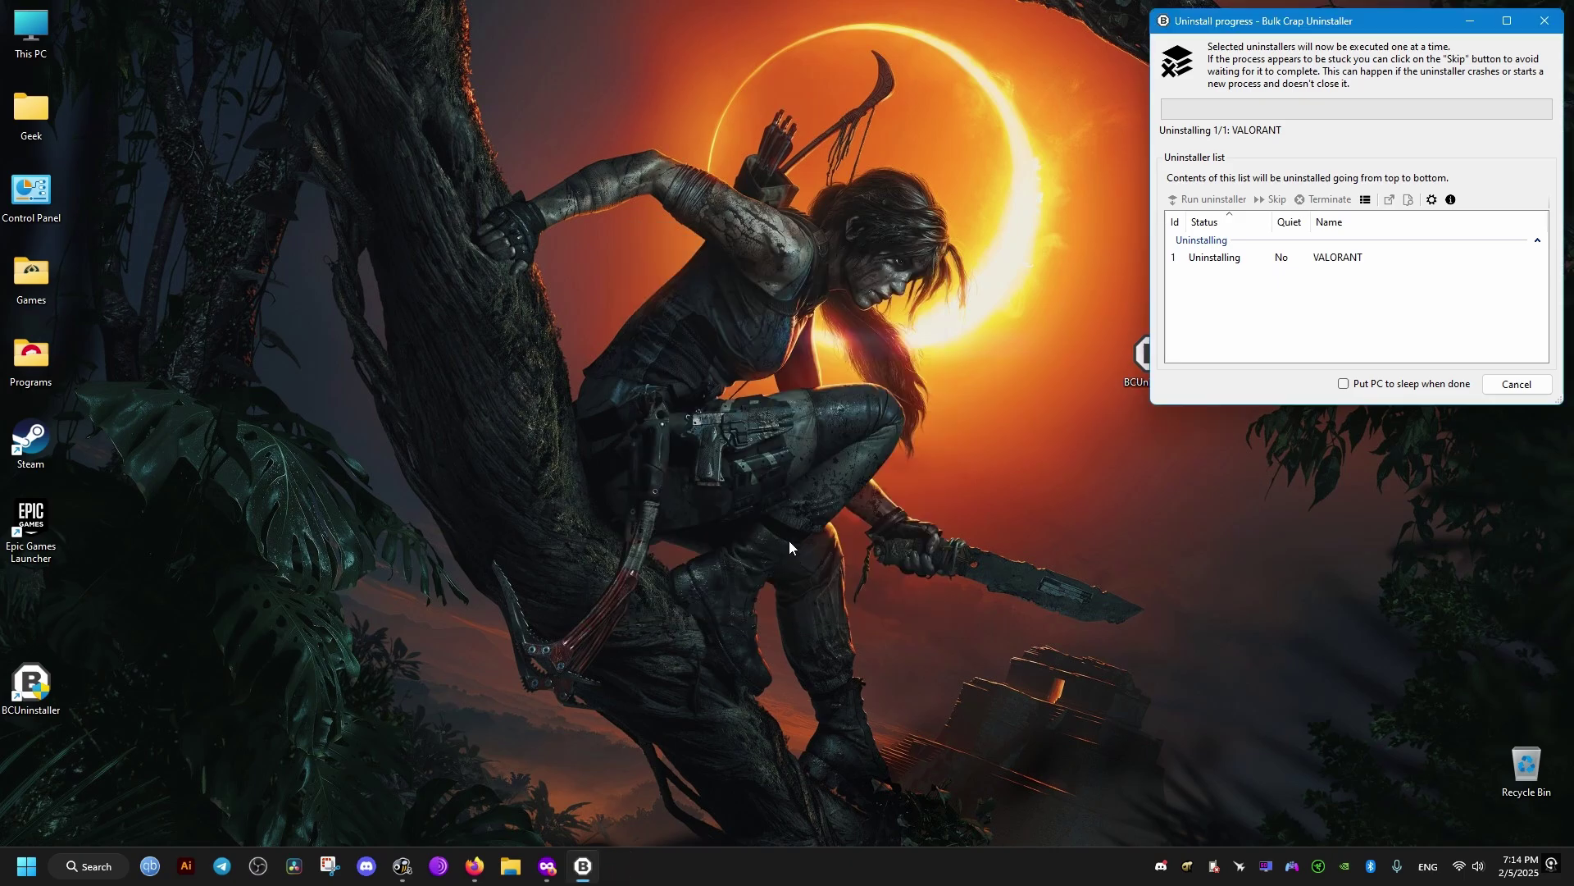
- Centre the BCU progress window and close it to review VALORANT's leftover files and registry keys
drag(1187, 21, 586, 121)
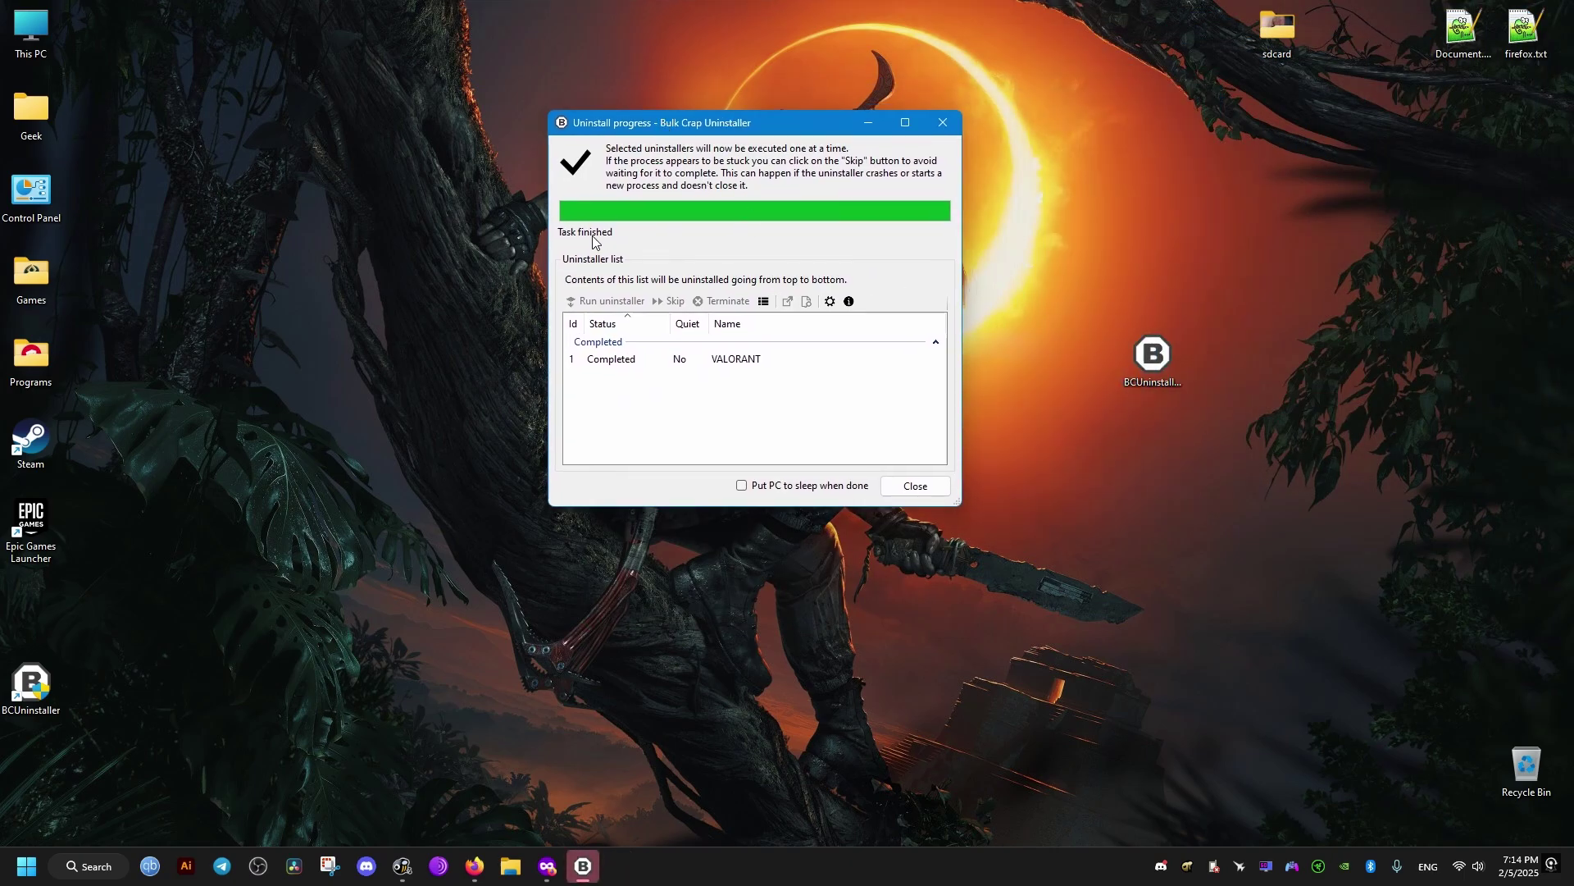
click(915, 488)
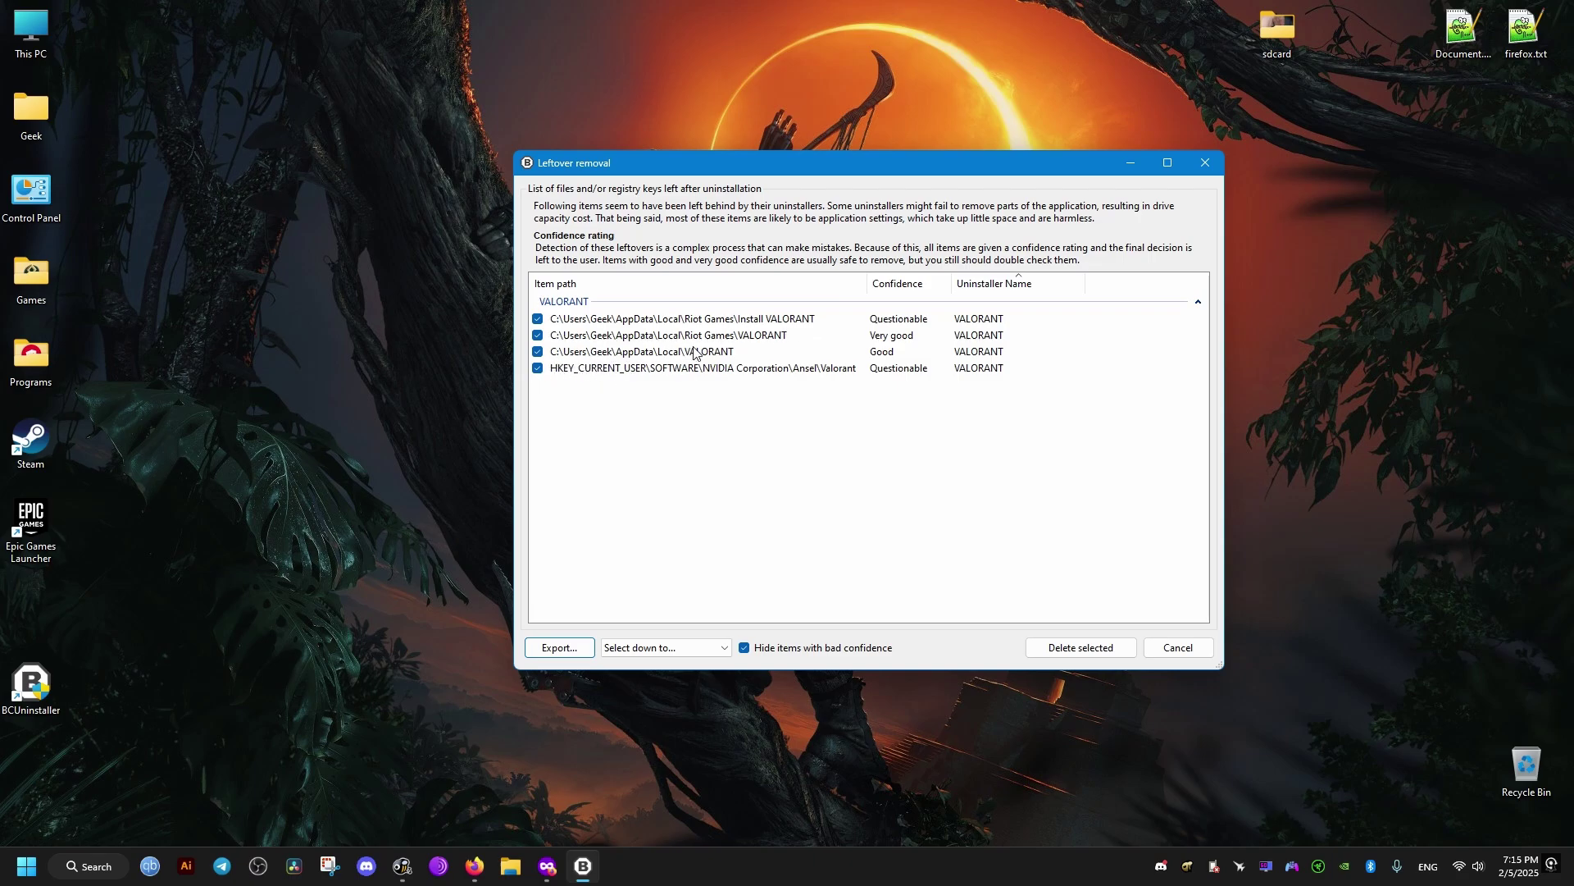
- Delete all checked VALORANT leftovers, remembering the choice to skip the registry backup
click(1077, 654)
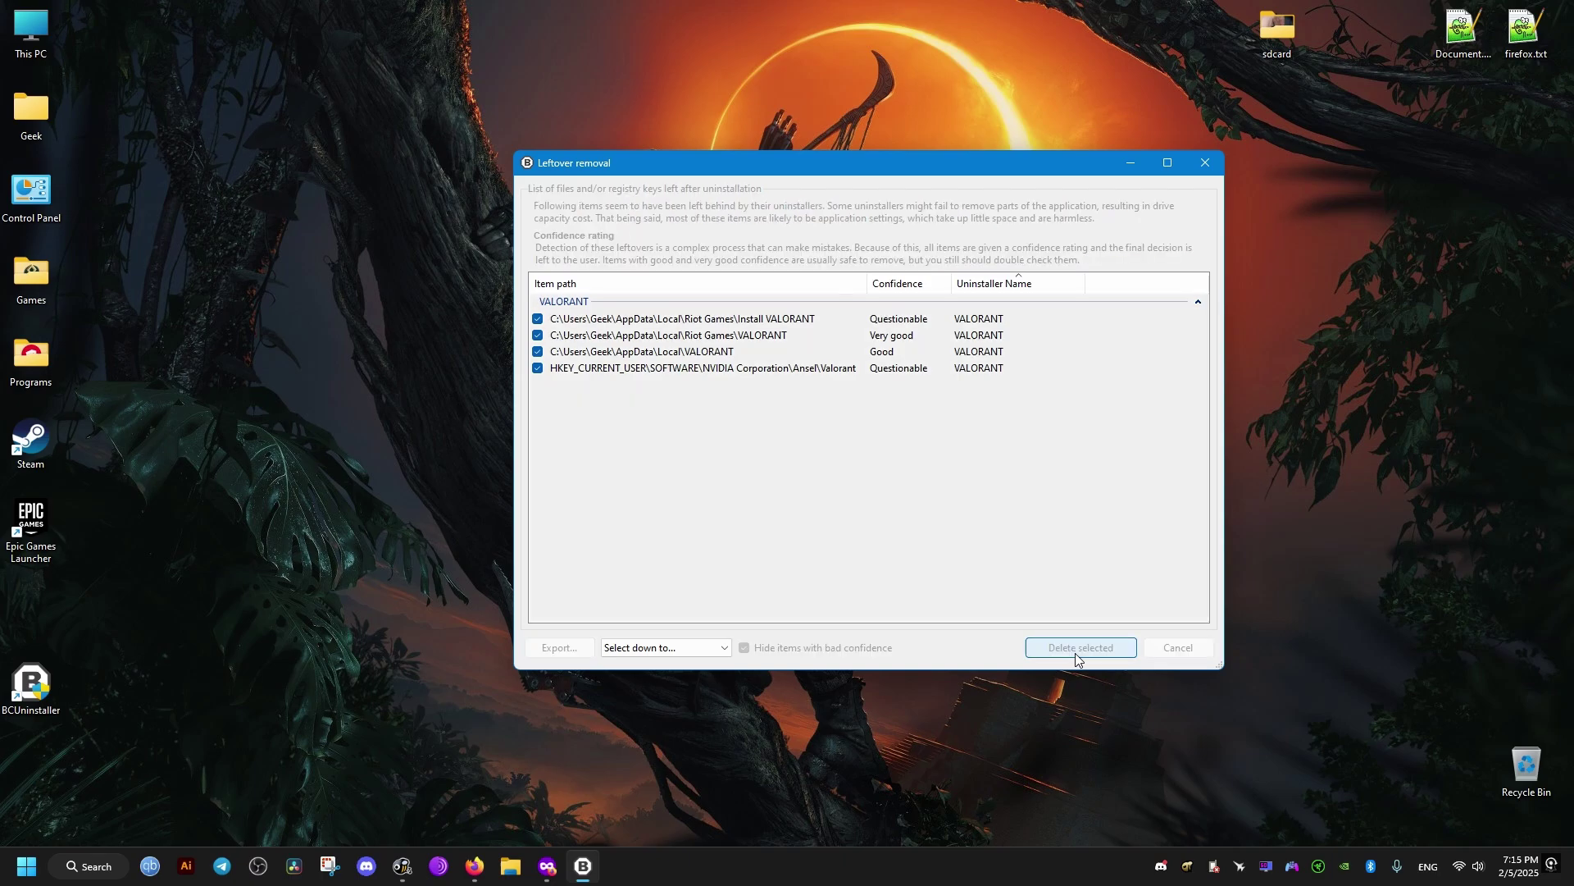
click(726, 493)
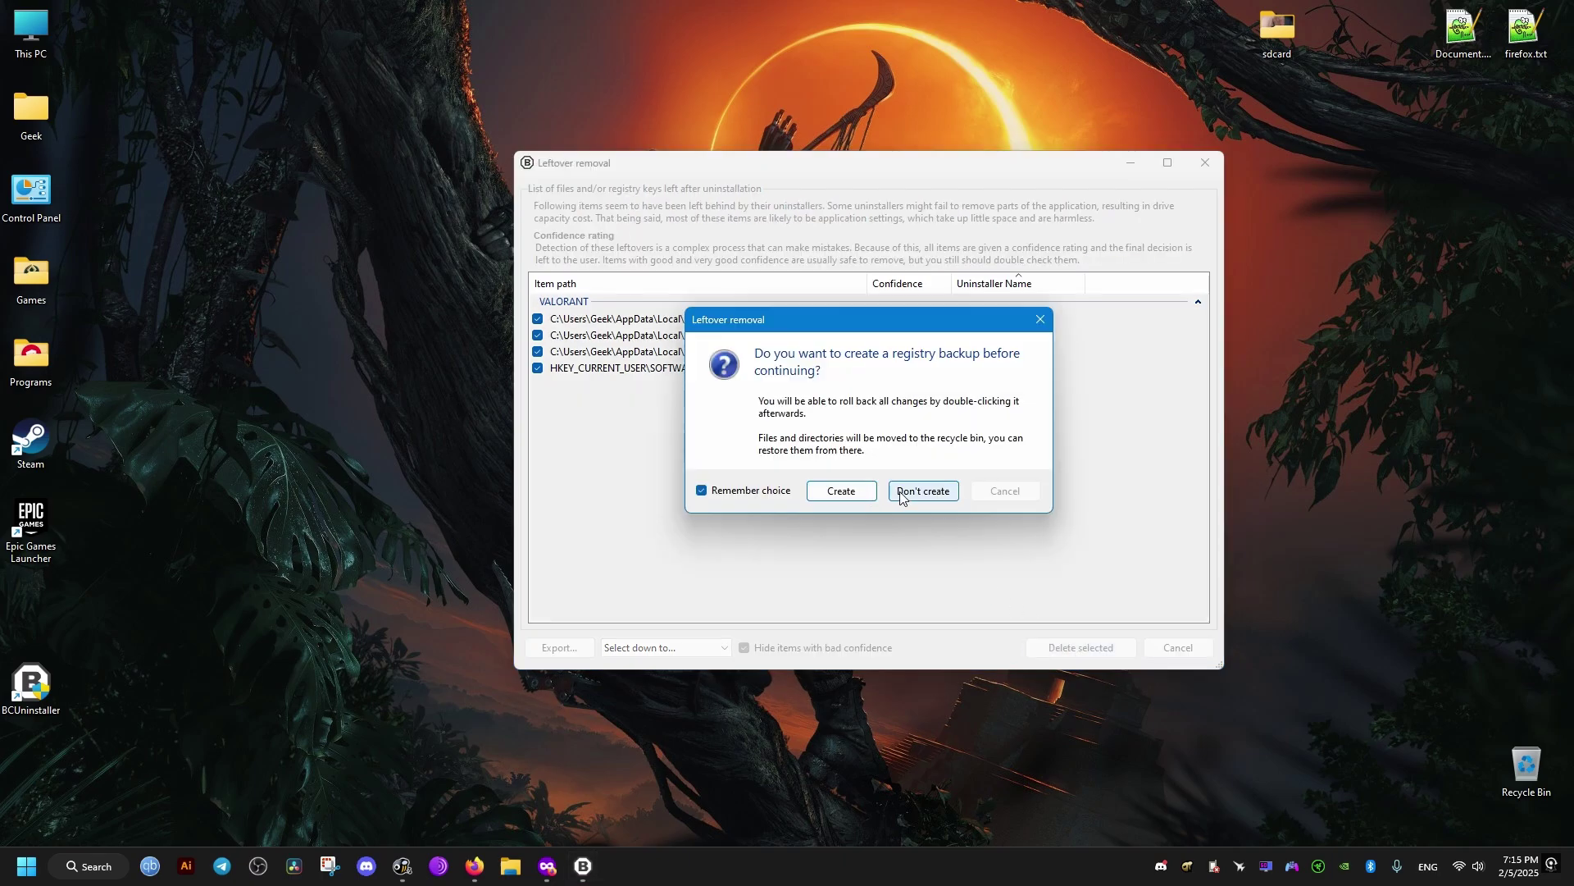
click(925, 490)
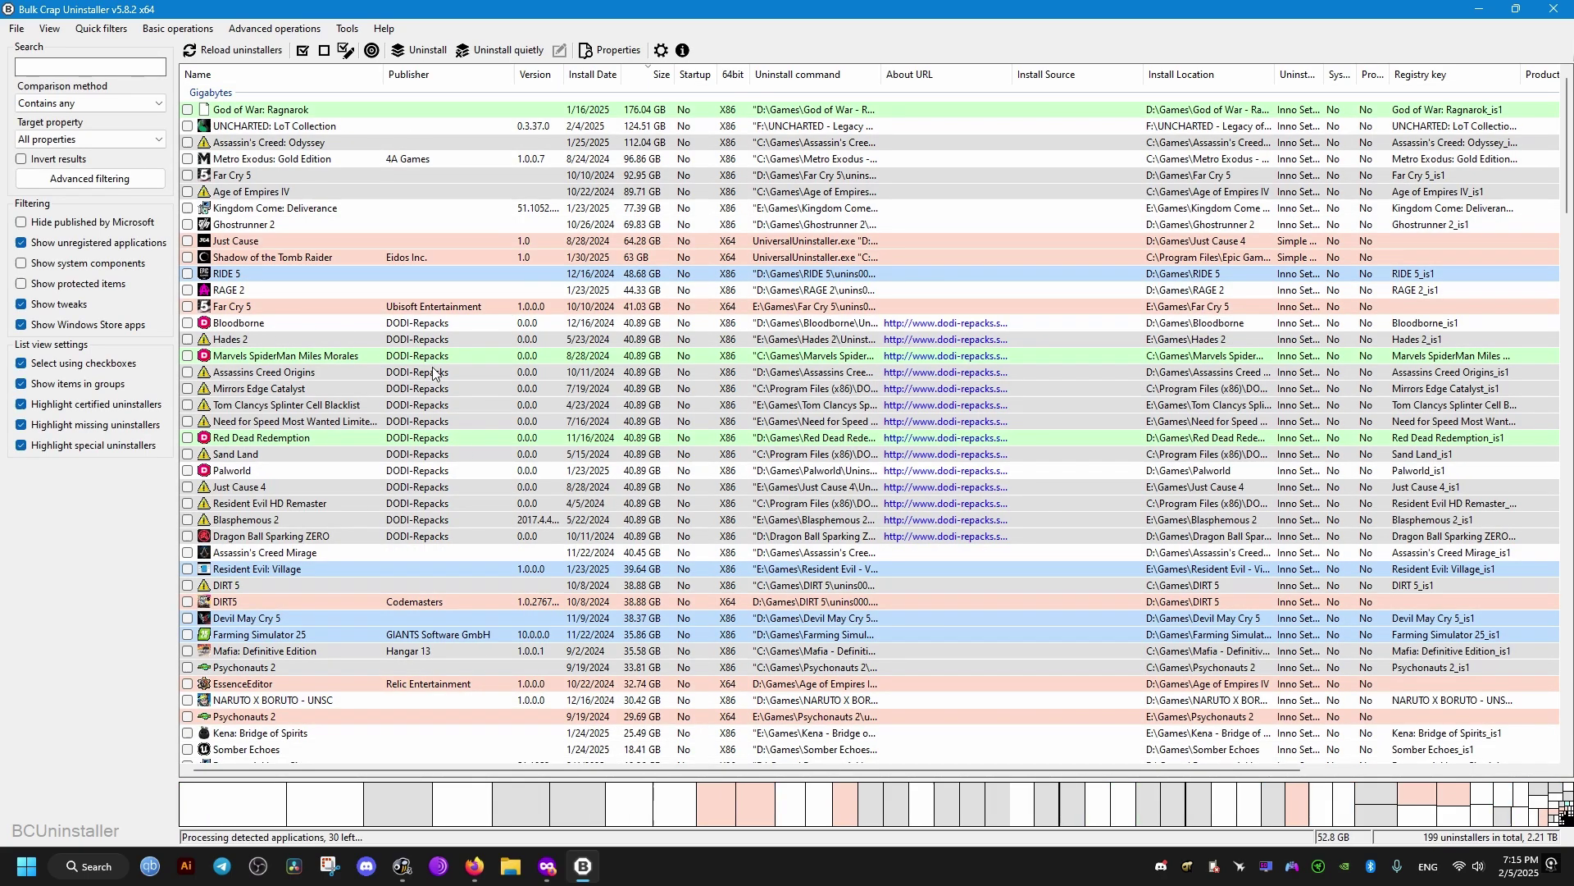
scroll(294, 462, down, 3)
scroll(290, 467, down, 3)
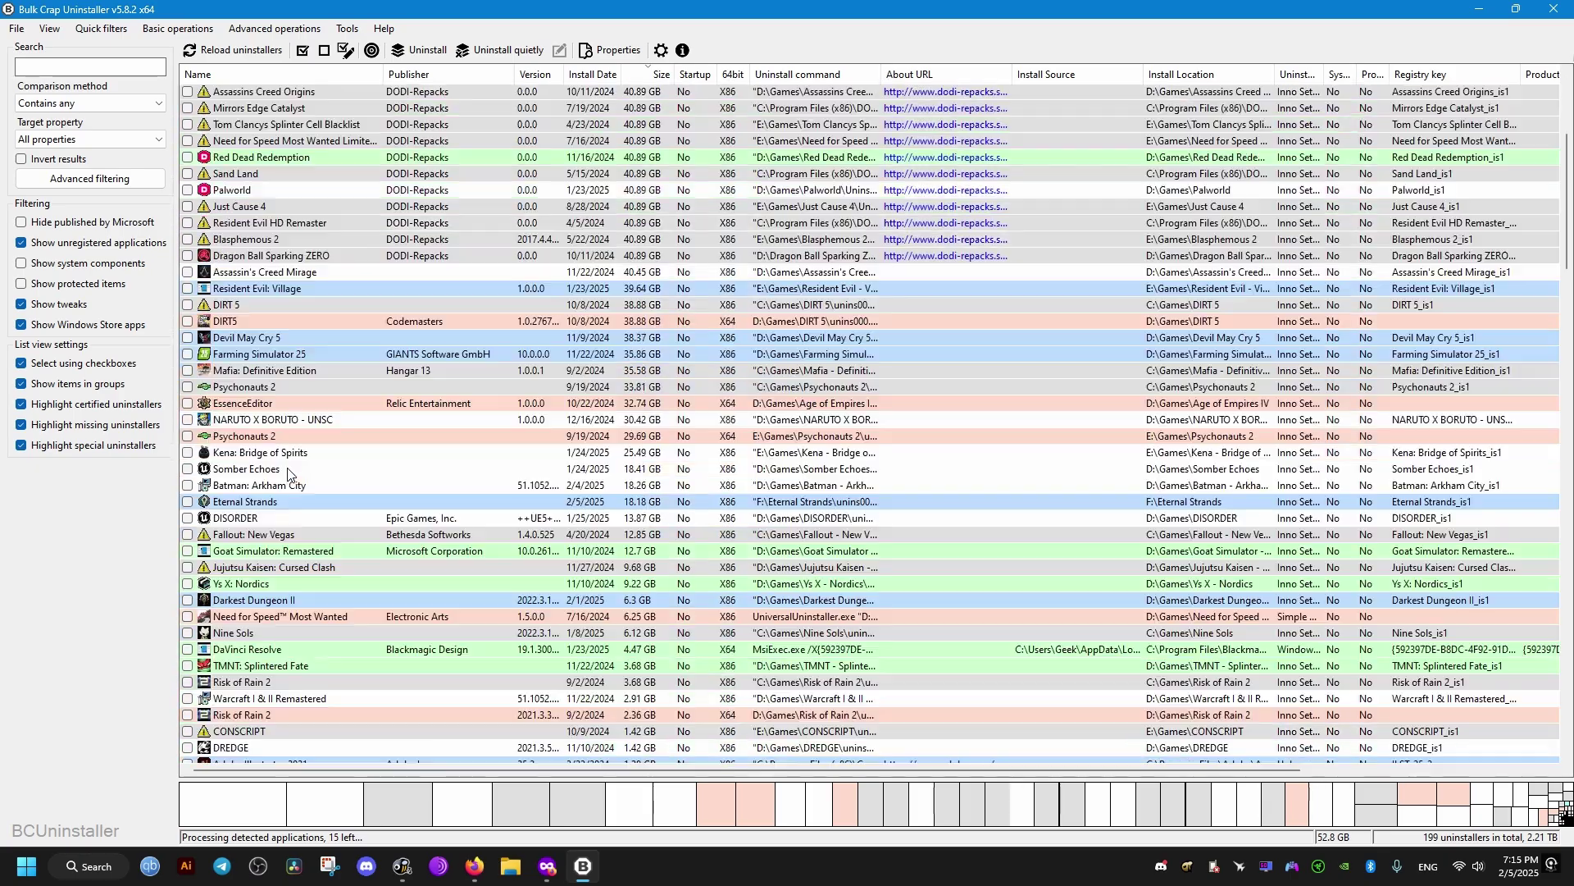
scroll(291, 471, down, 3)
scroll(291, 480, down, 4)
scroll(292, 490, down, 4)
scroll(292, 497, down, 2)
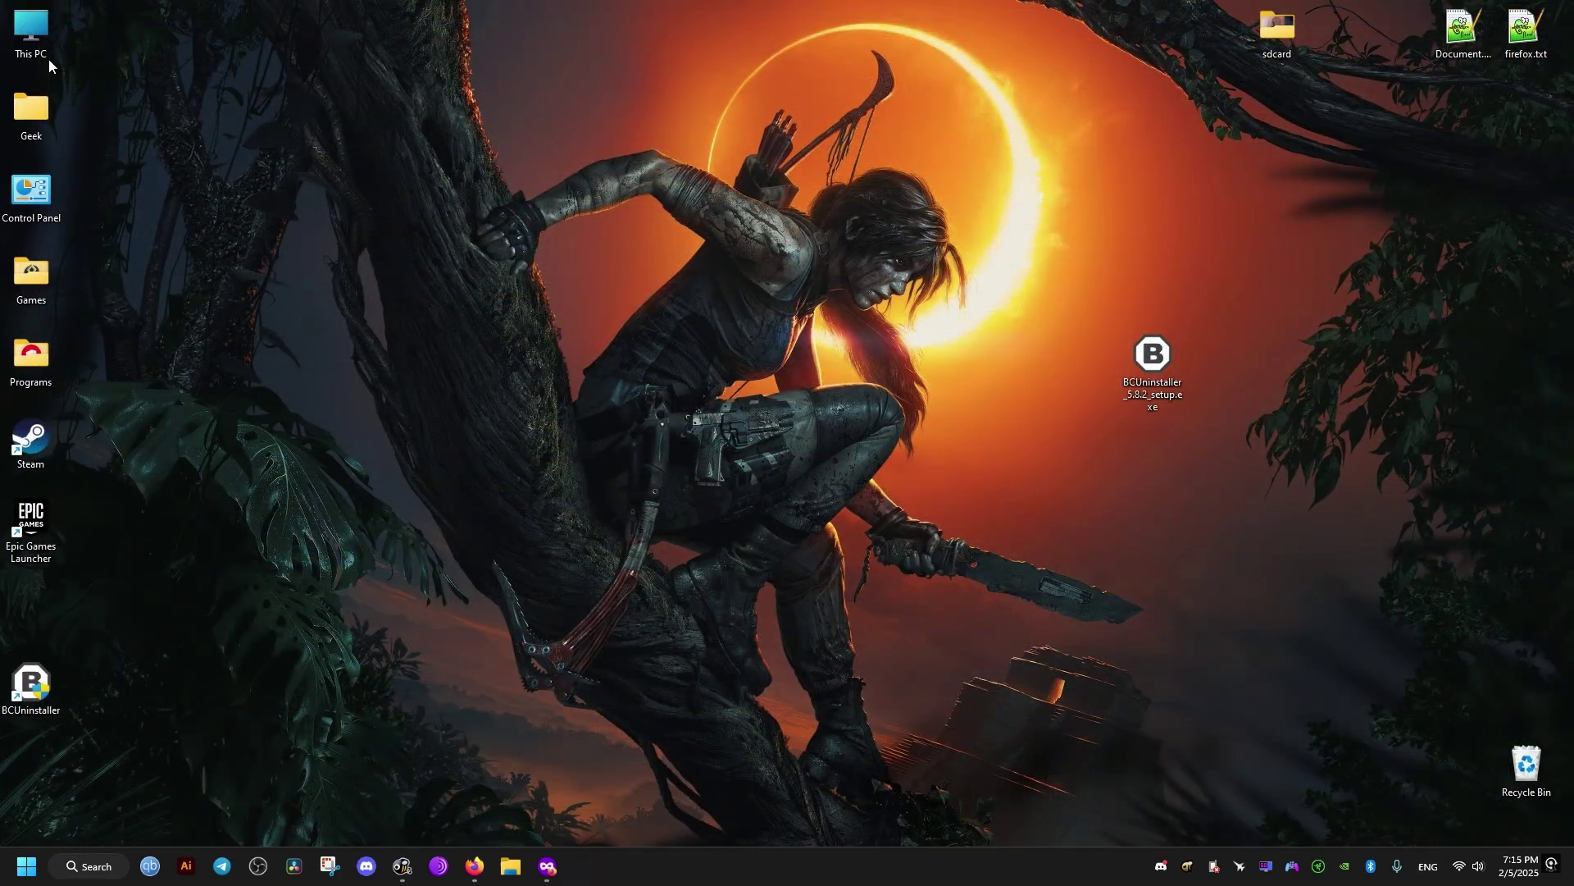
- Navigate This PC > Nvme (C:) > Riot Games > VALORANT toward the Riot Client folder
double_click(30, 27)
double_click(545, 340)
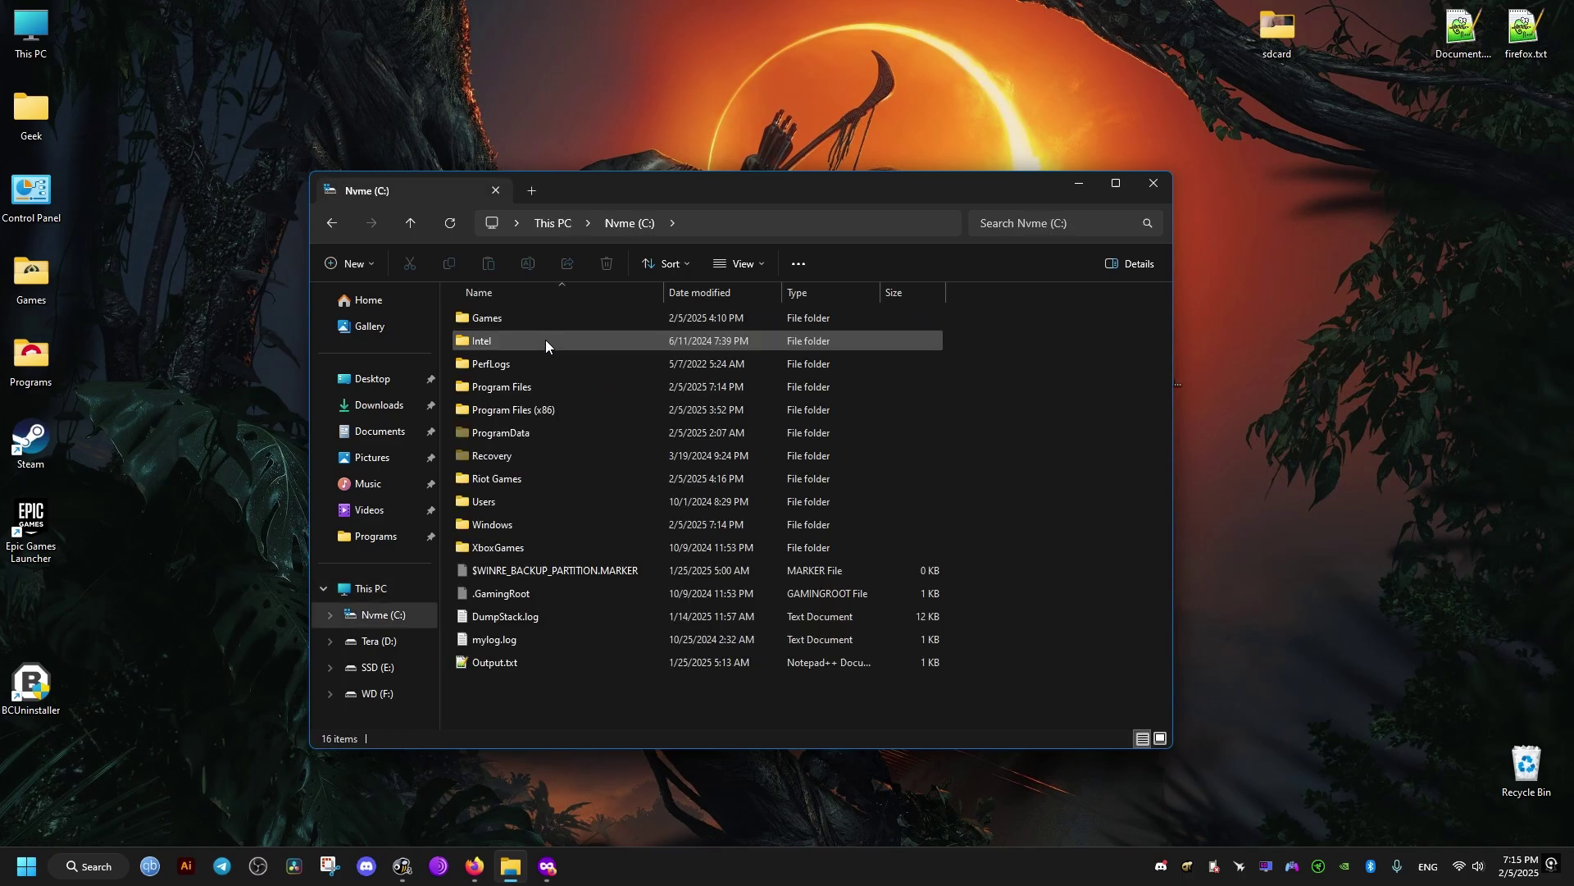
double_click(492, 478)
double_click(493, 317)
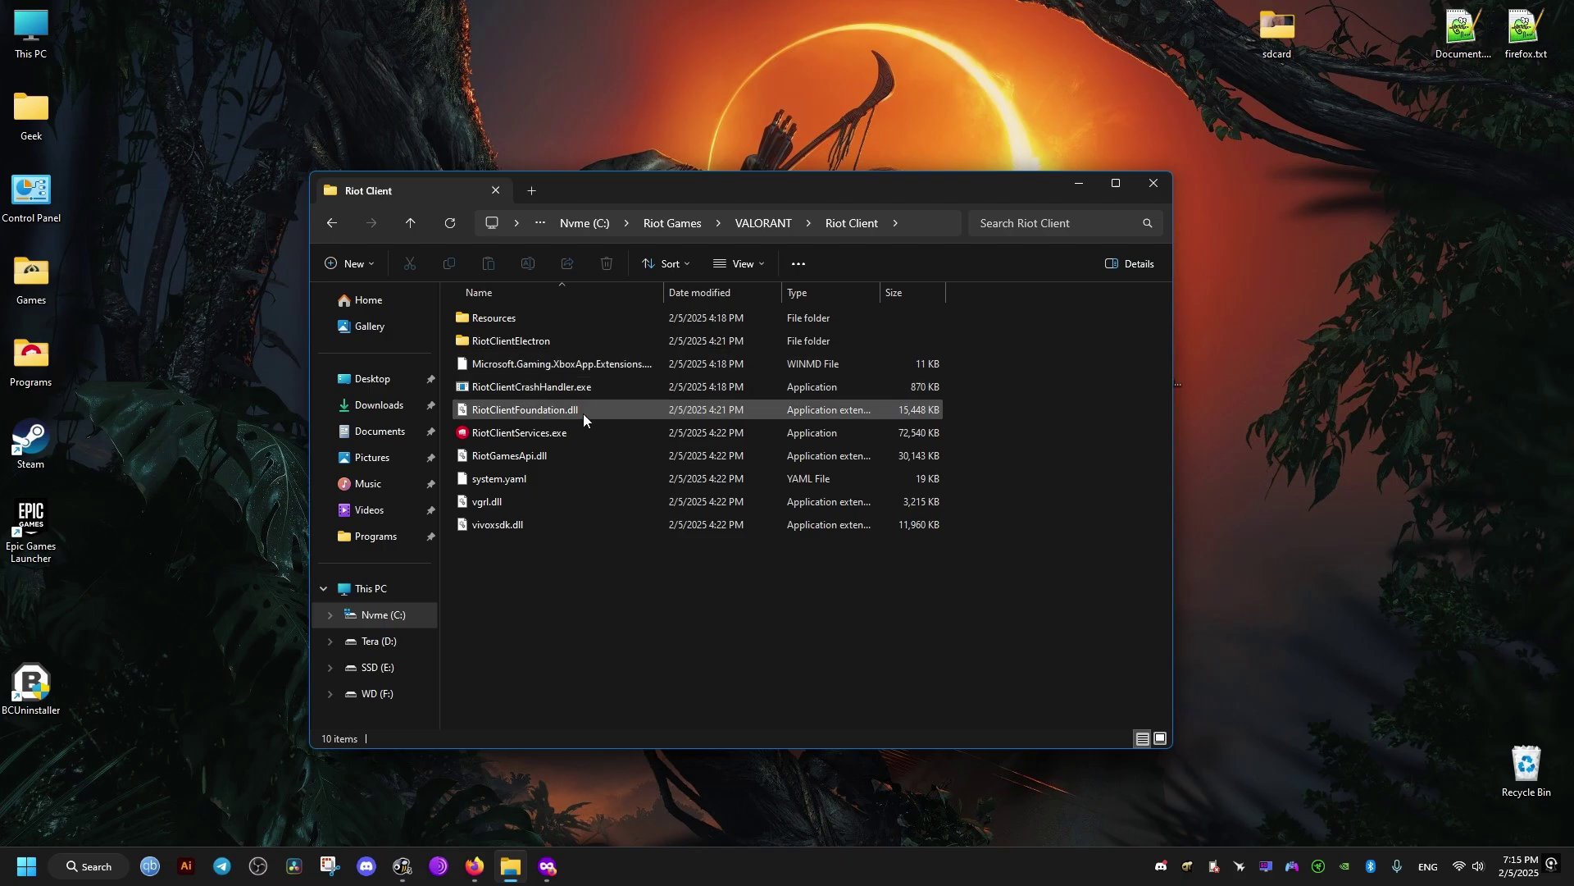
- Uninstall Riot Client from Control Panel's installed-programs list and dismiss the success message
double_click(43, 194)
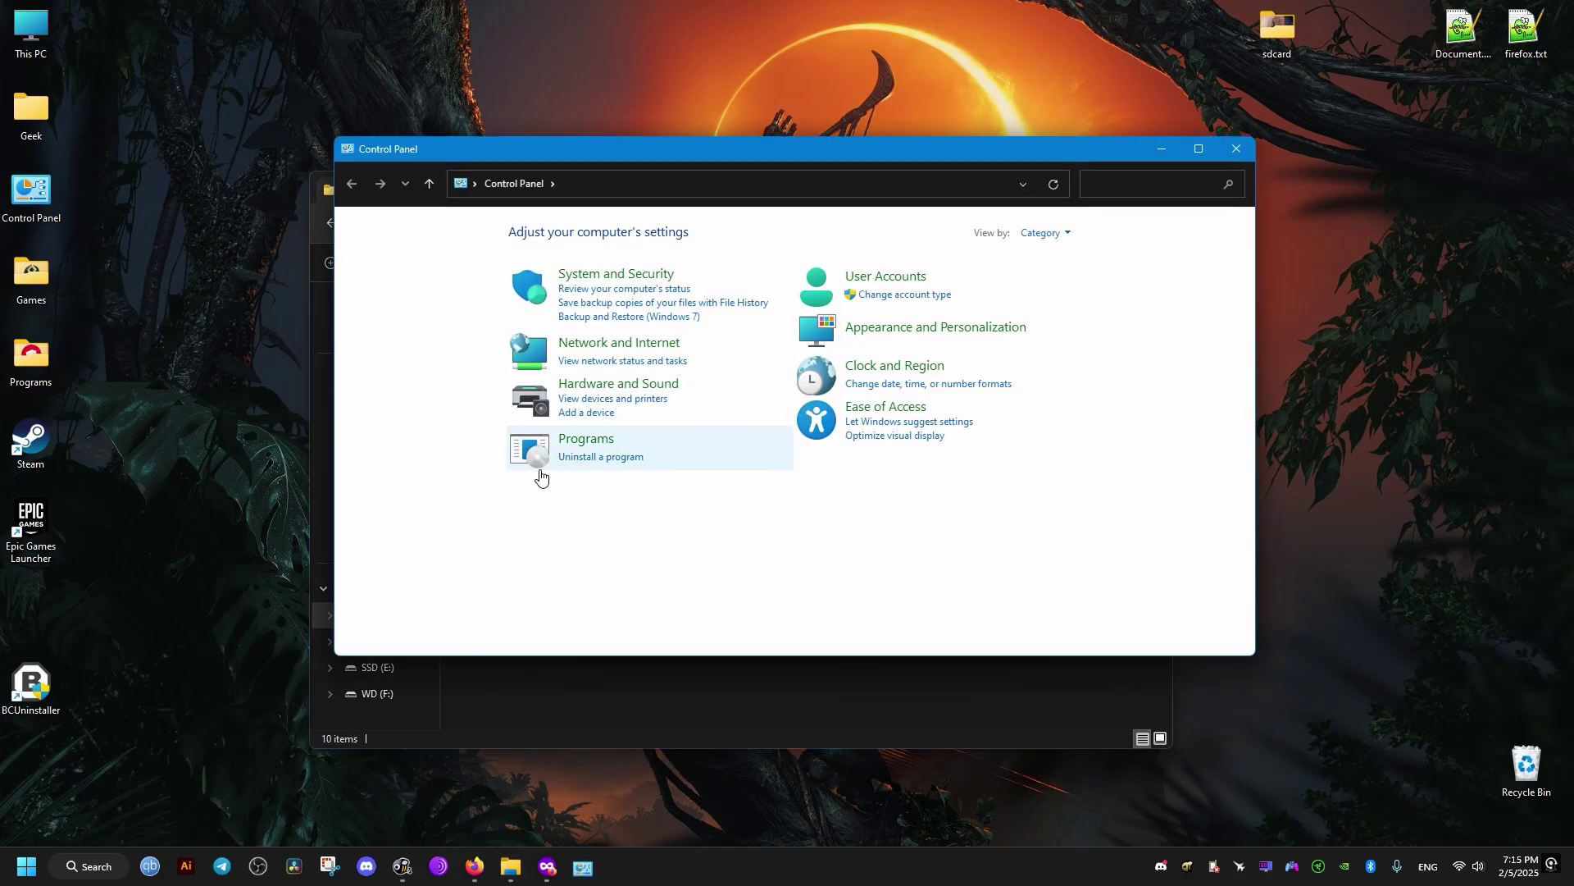
click(542, 459)
right_click(542, 348)
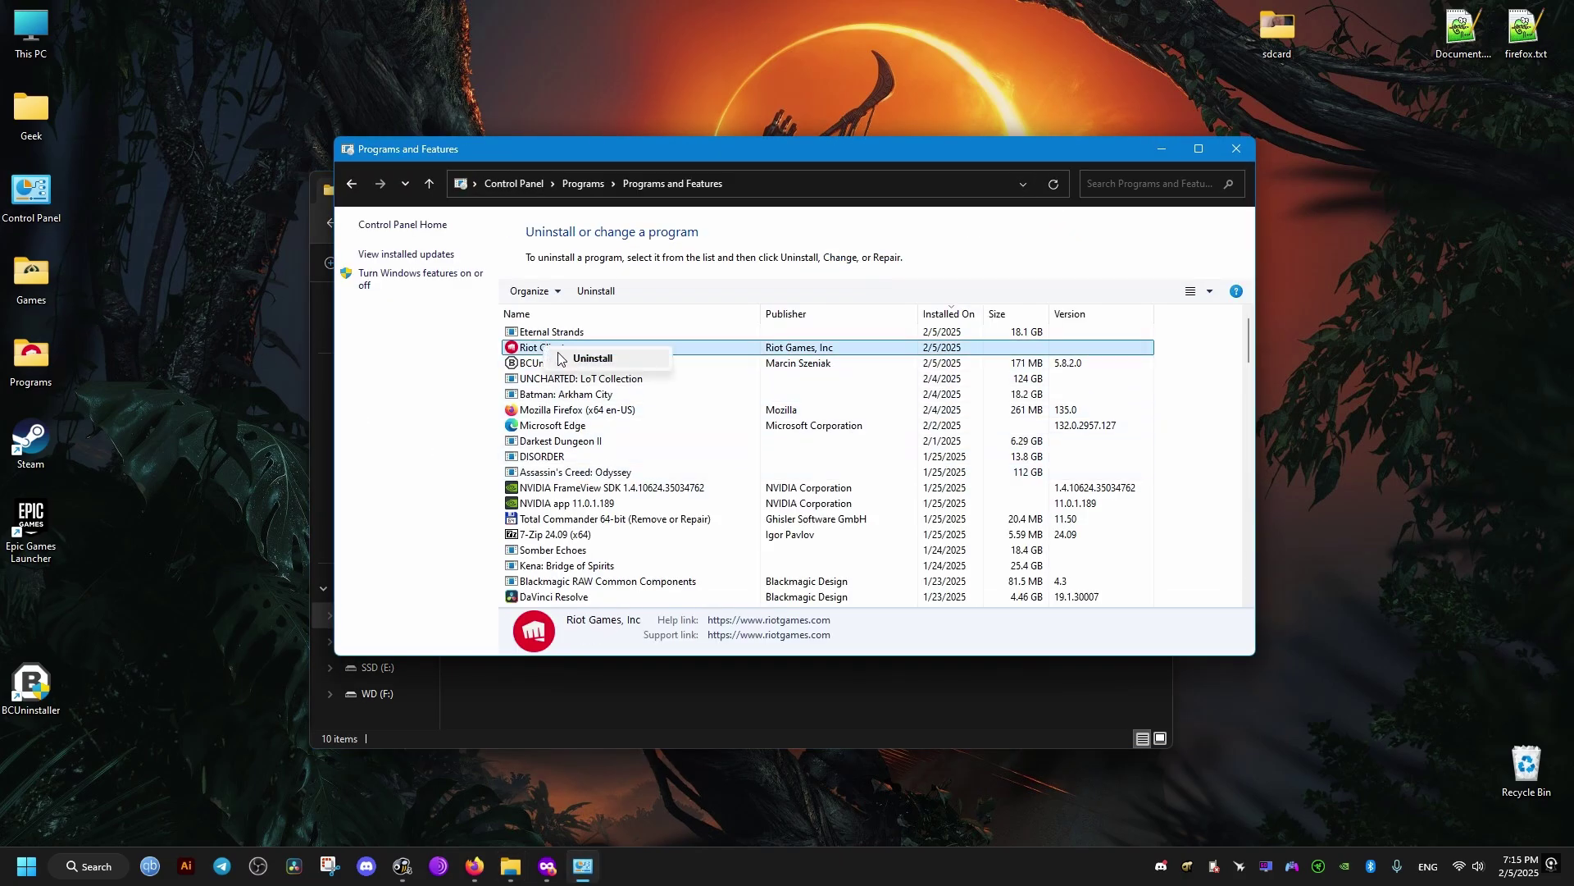
click(578, 356)
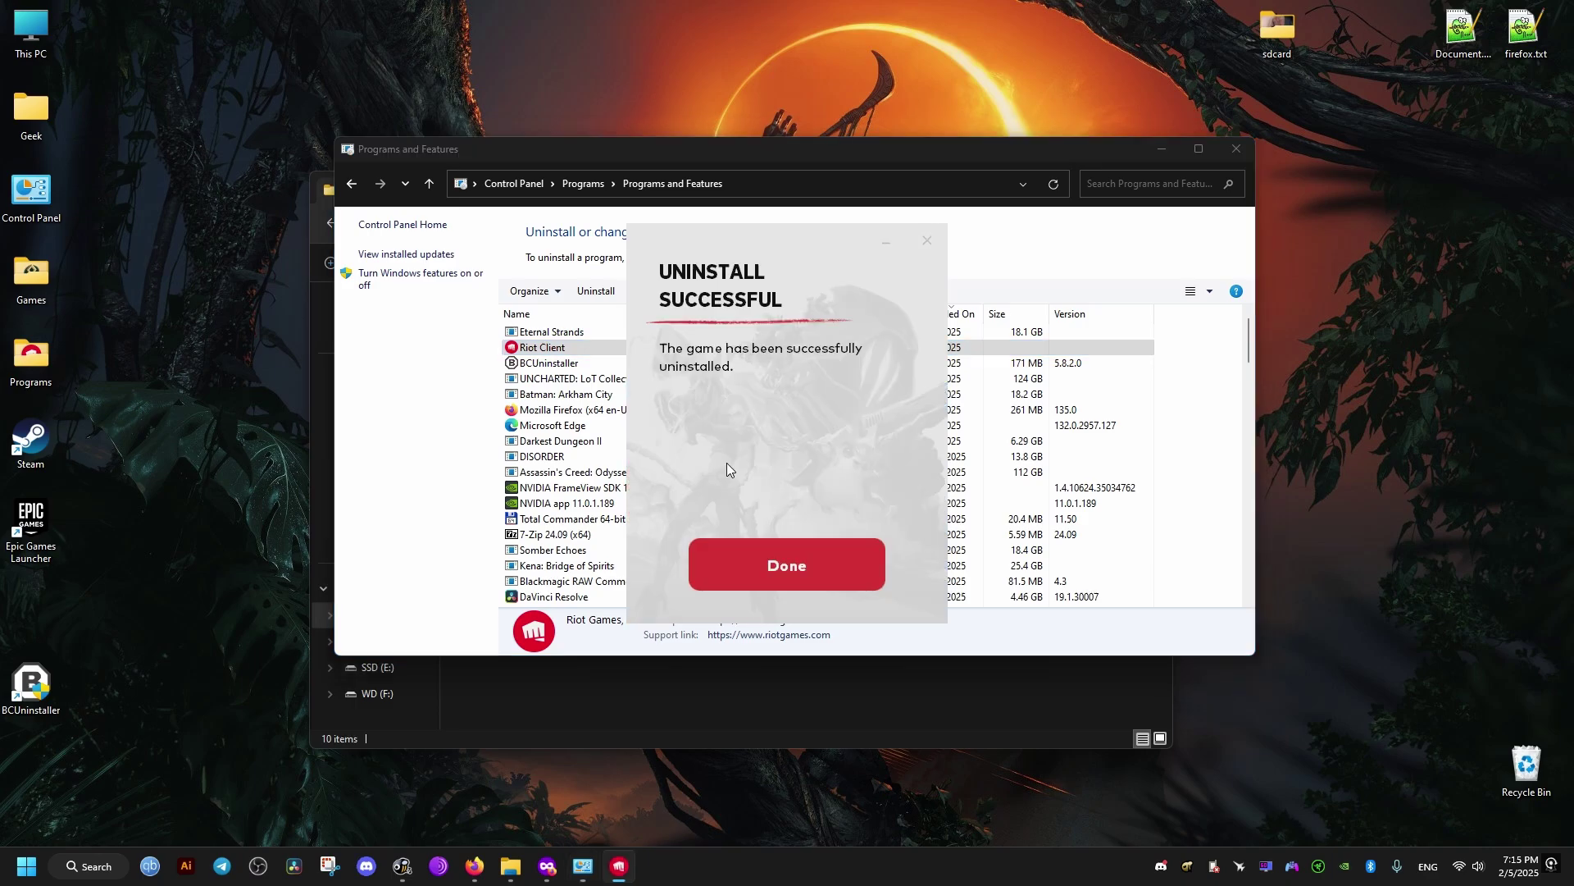
click(803, 542)
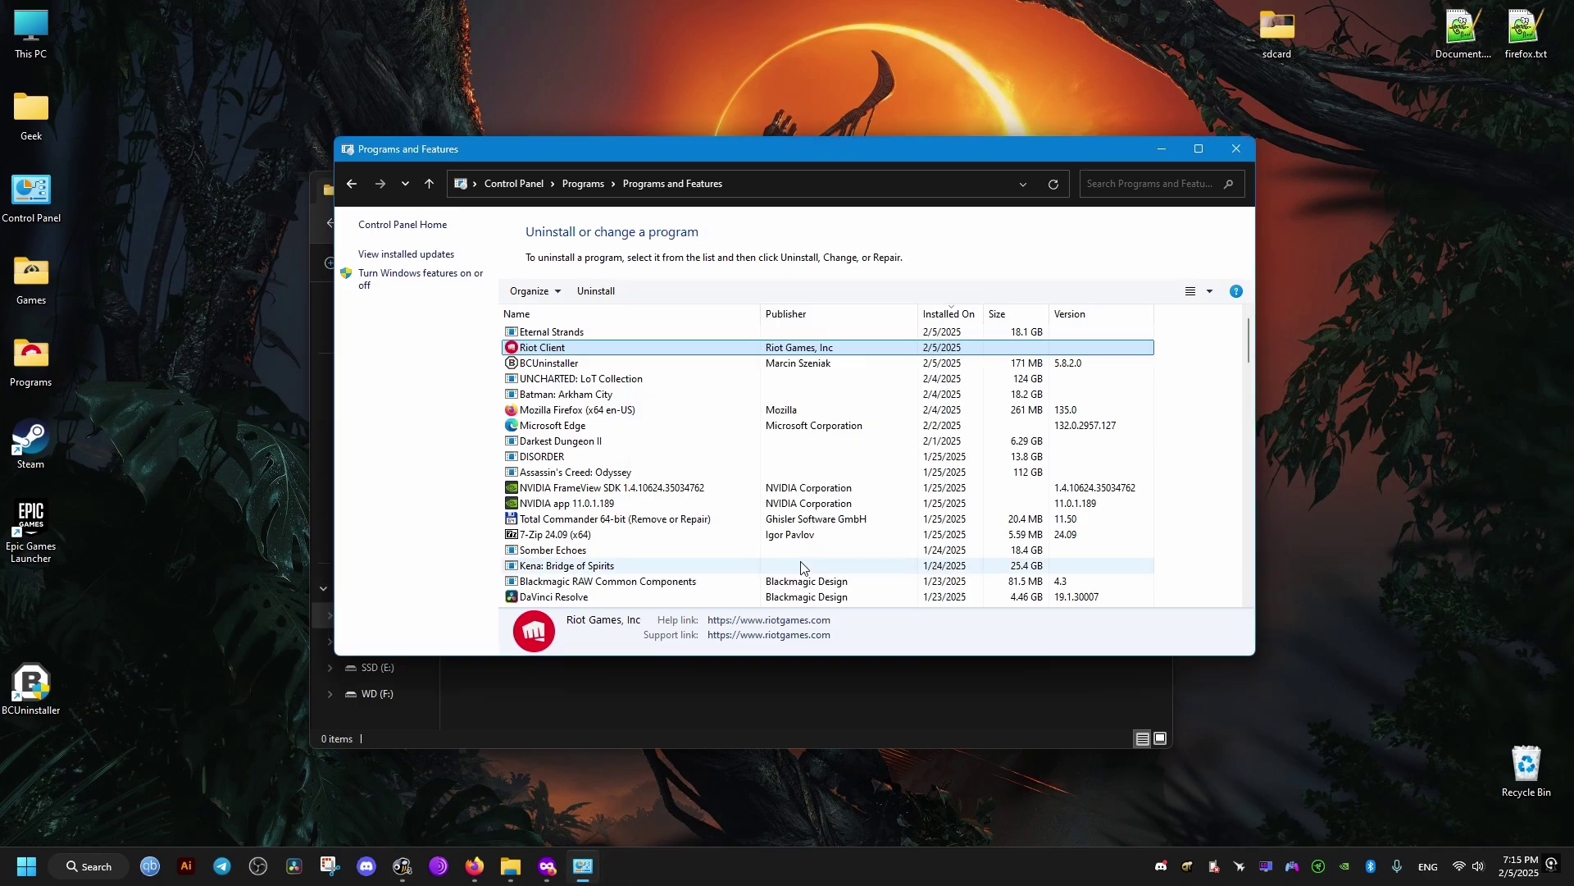
- Close the programs list and remove the Riot Games folder from the C: drive
click(1237, 146)
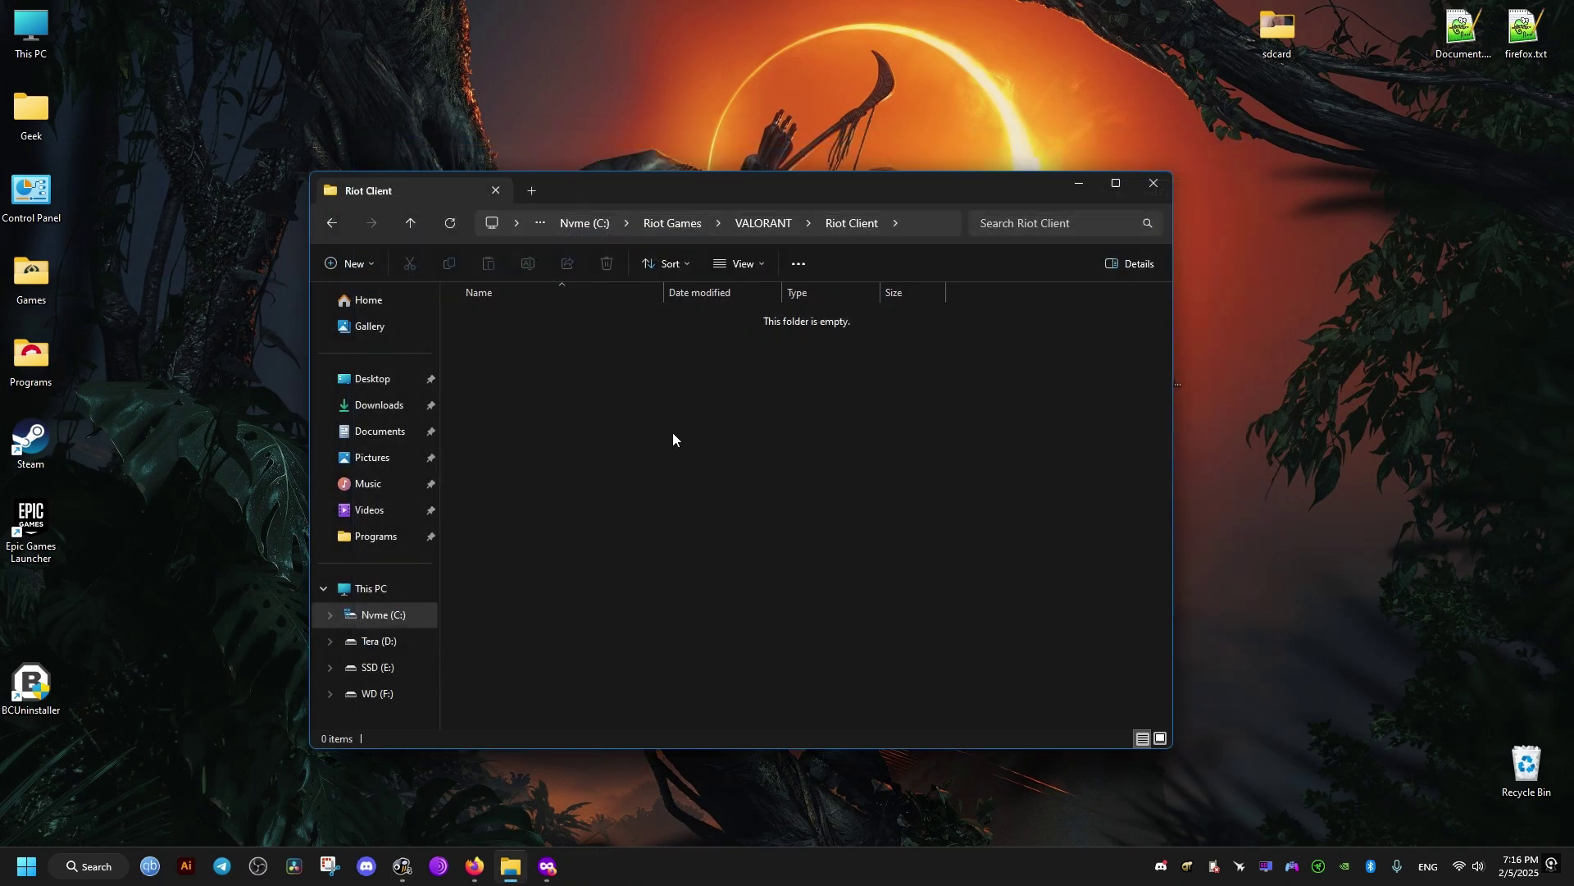
click(769, 218)
click(737, 222)
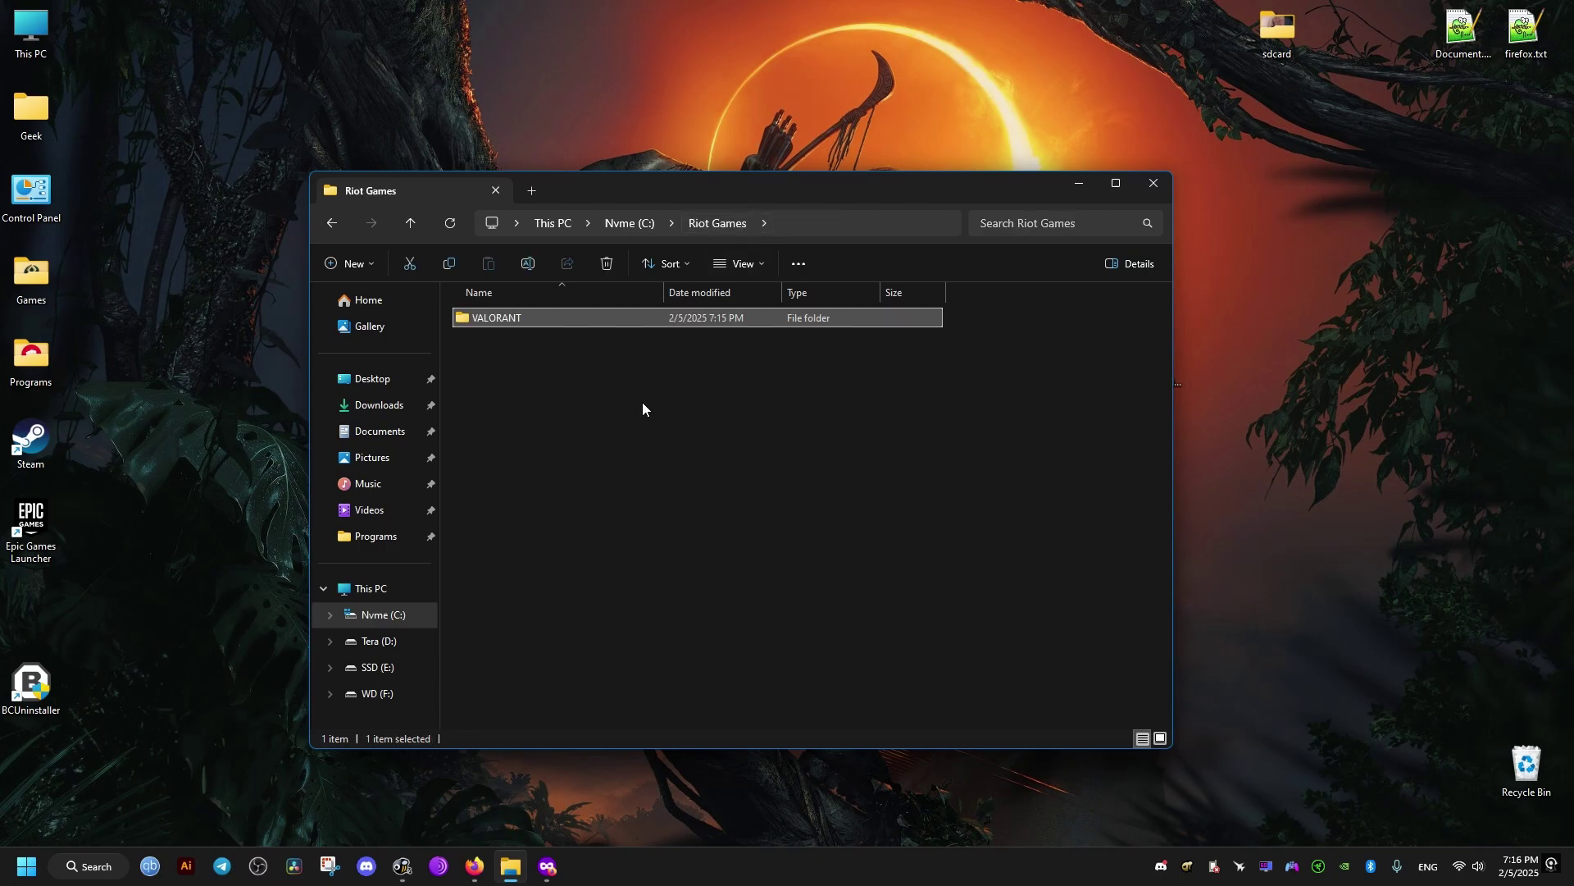
click(638, 225)
click(1077, 515)
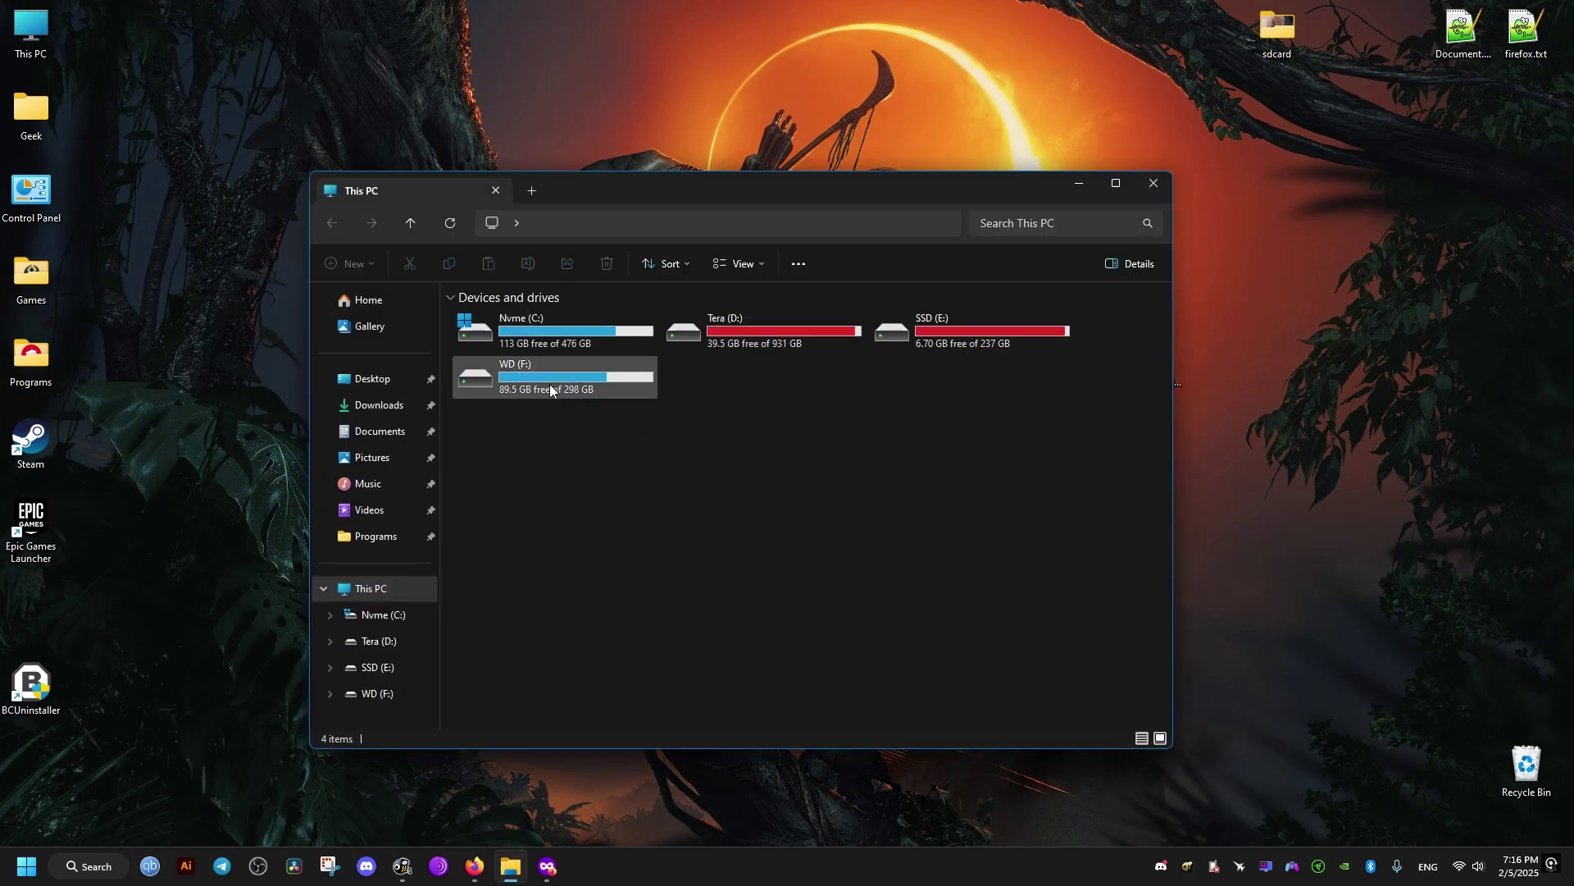
- Go to C: > Users > Geek and make hidden items visible so AppData appears
double_click(546, 328)
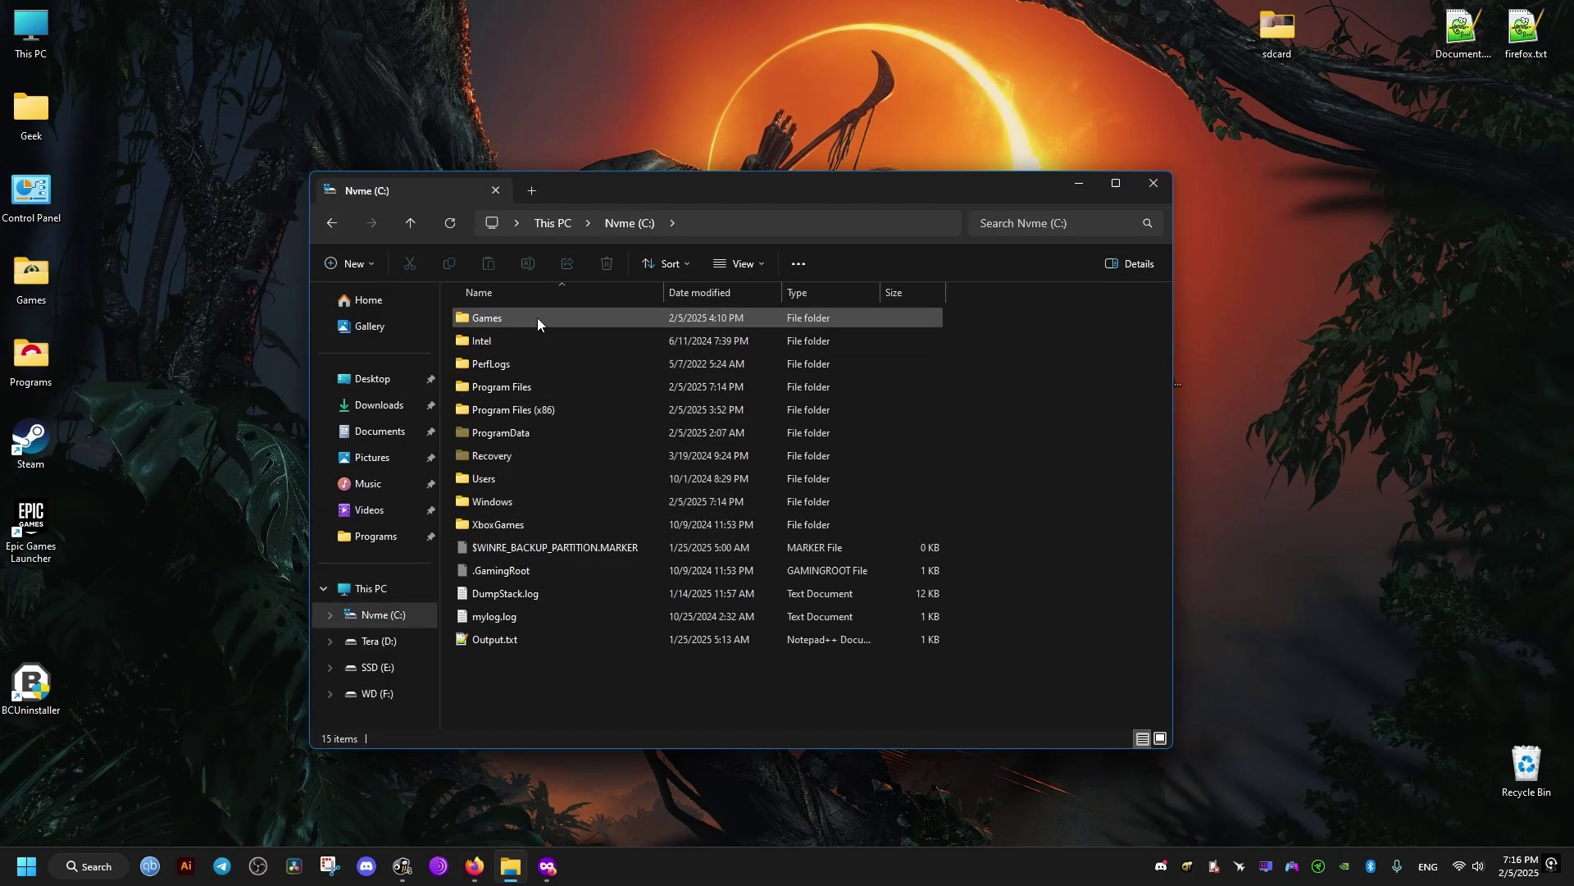
double_click(525, 477)
double_click(474, 365)
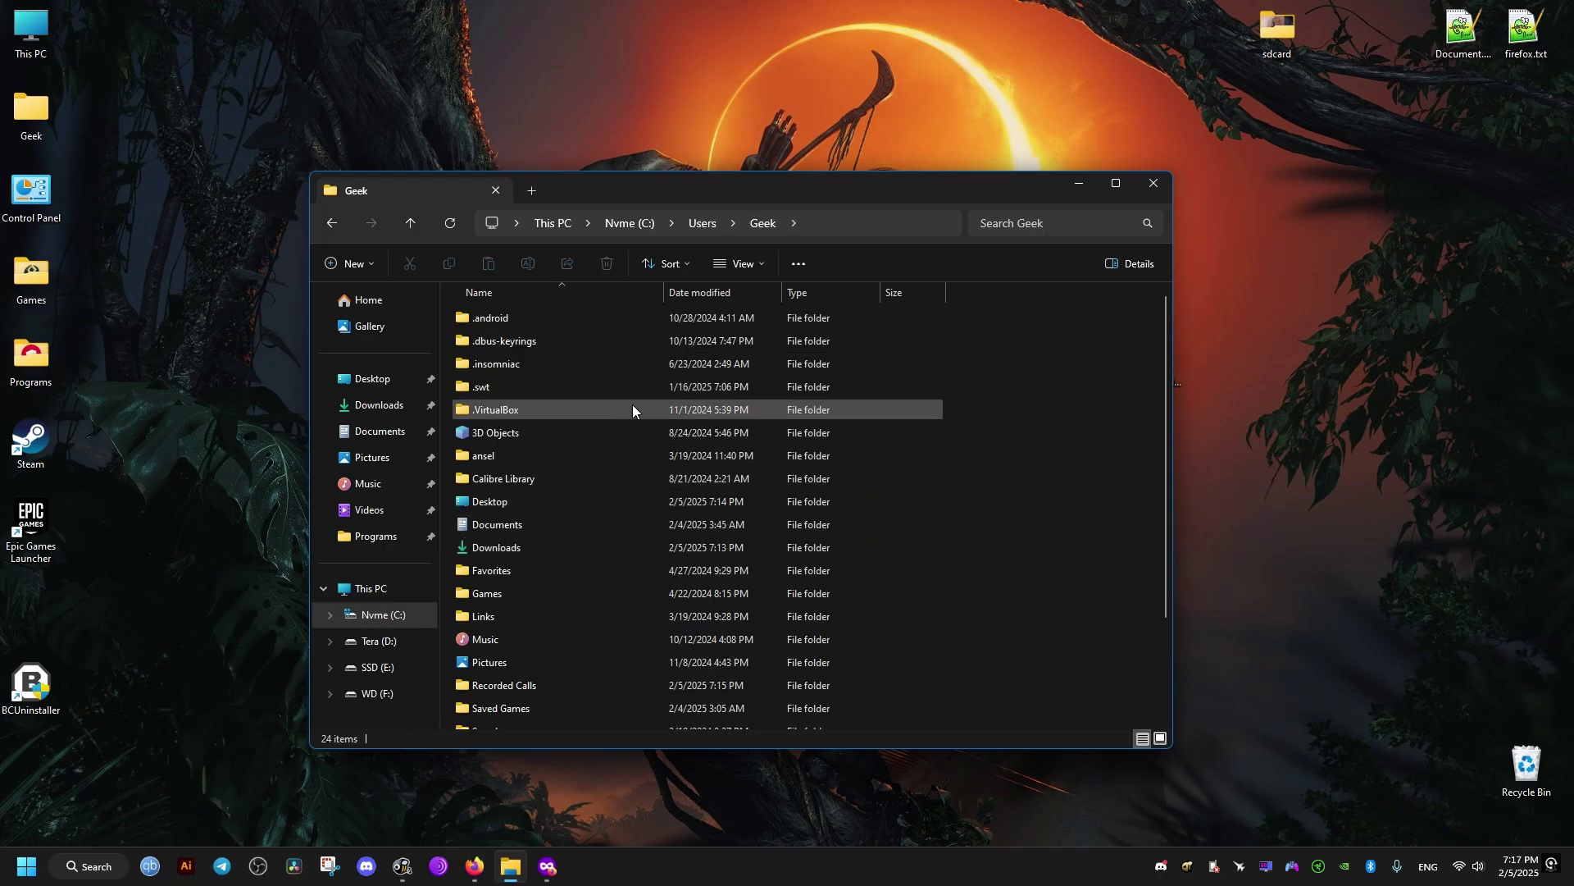
click(743, 264)
click(895, 684)
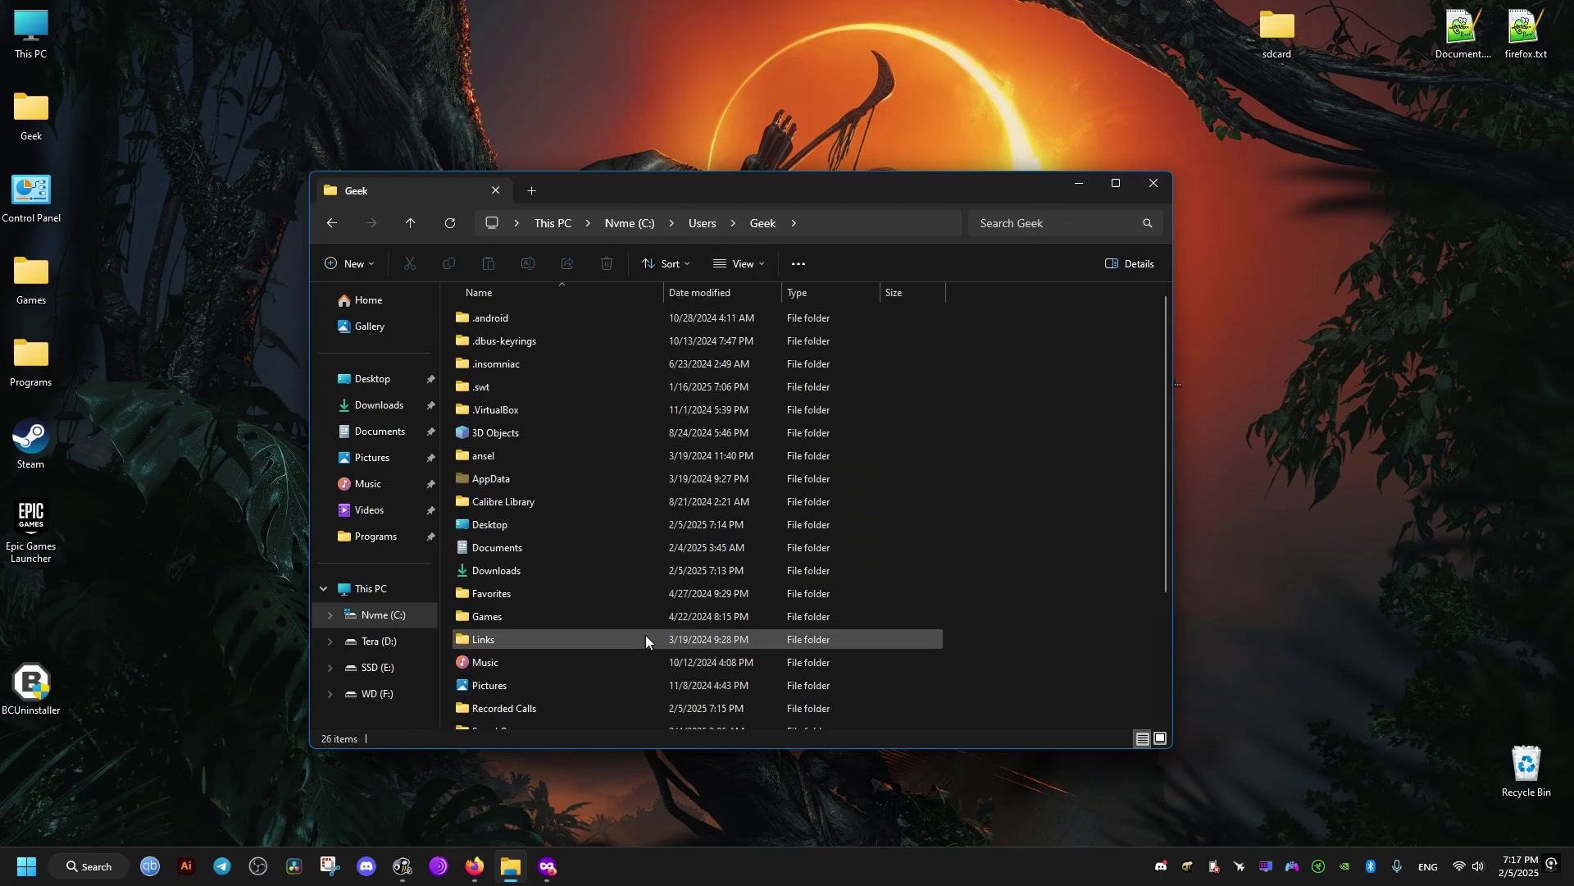
- Navigate into AppData > Roaming and locate the riot-client-ux folder
double_click(488, 479)
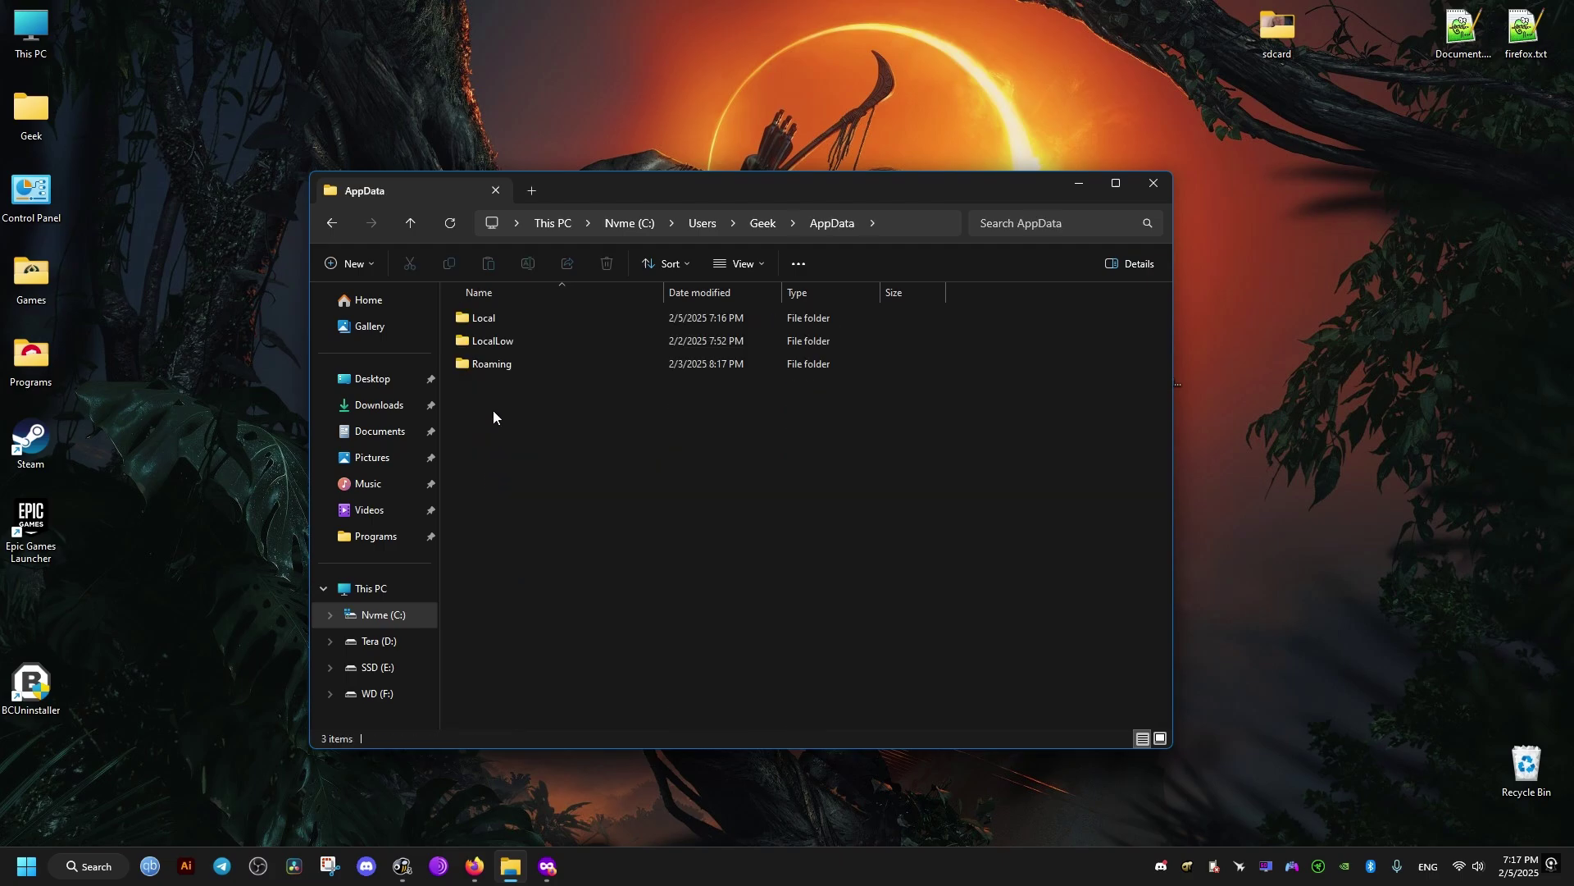
double_click(506, 317)
key(alt+Left)
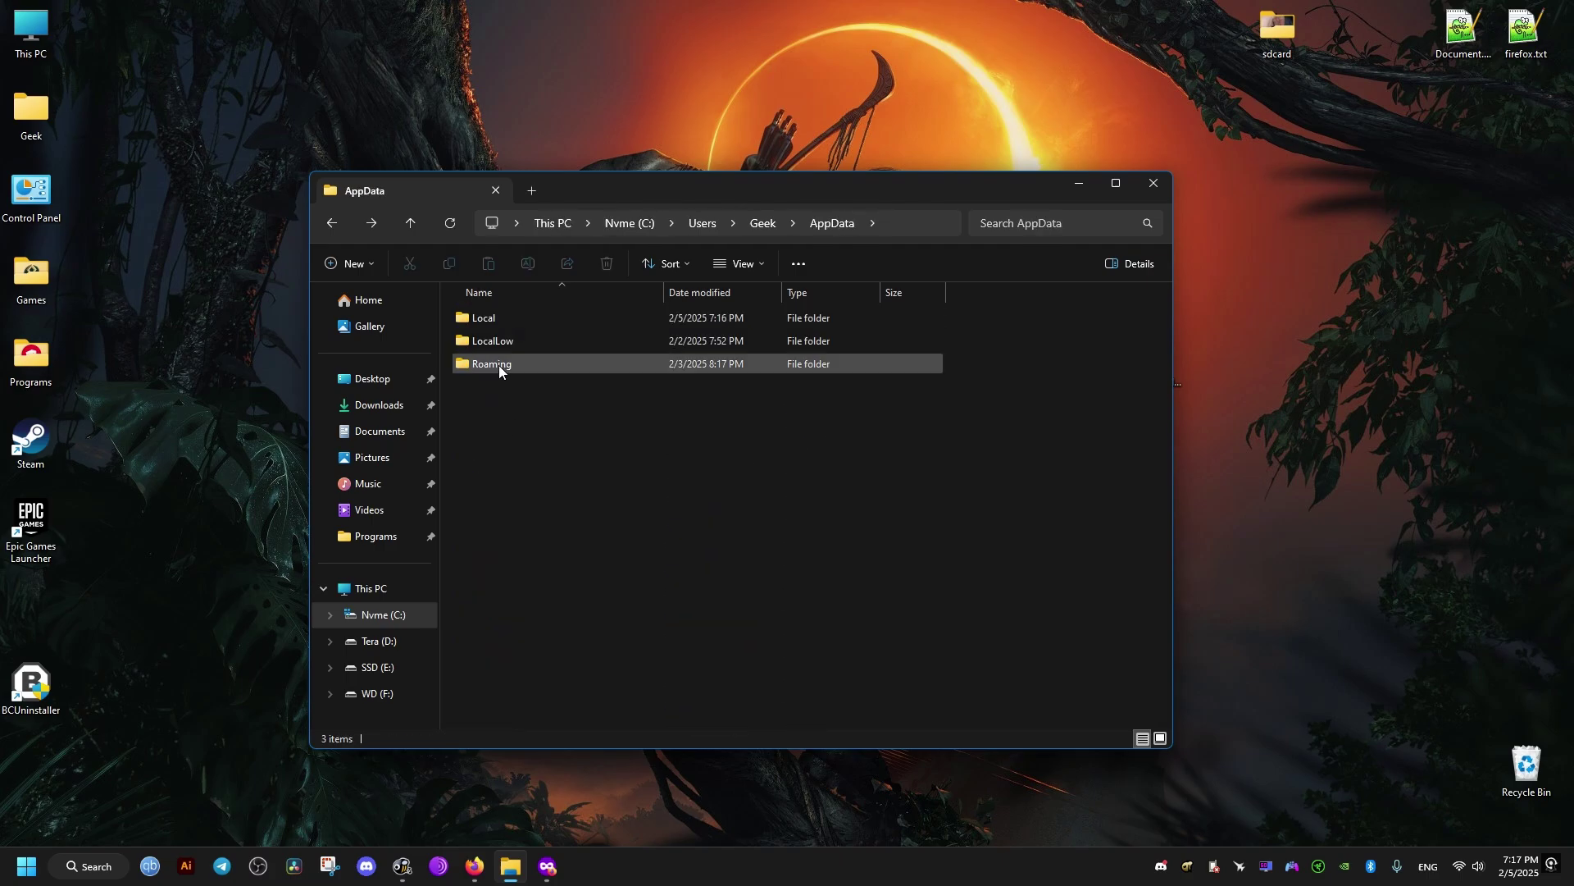
double_click(498, 365)
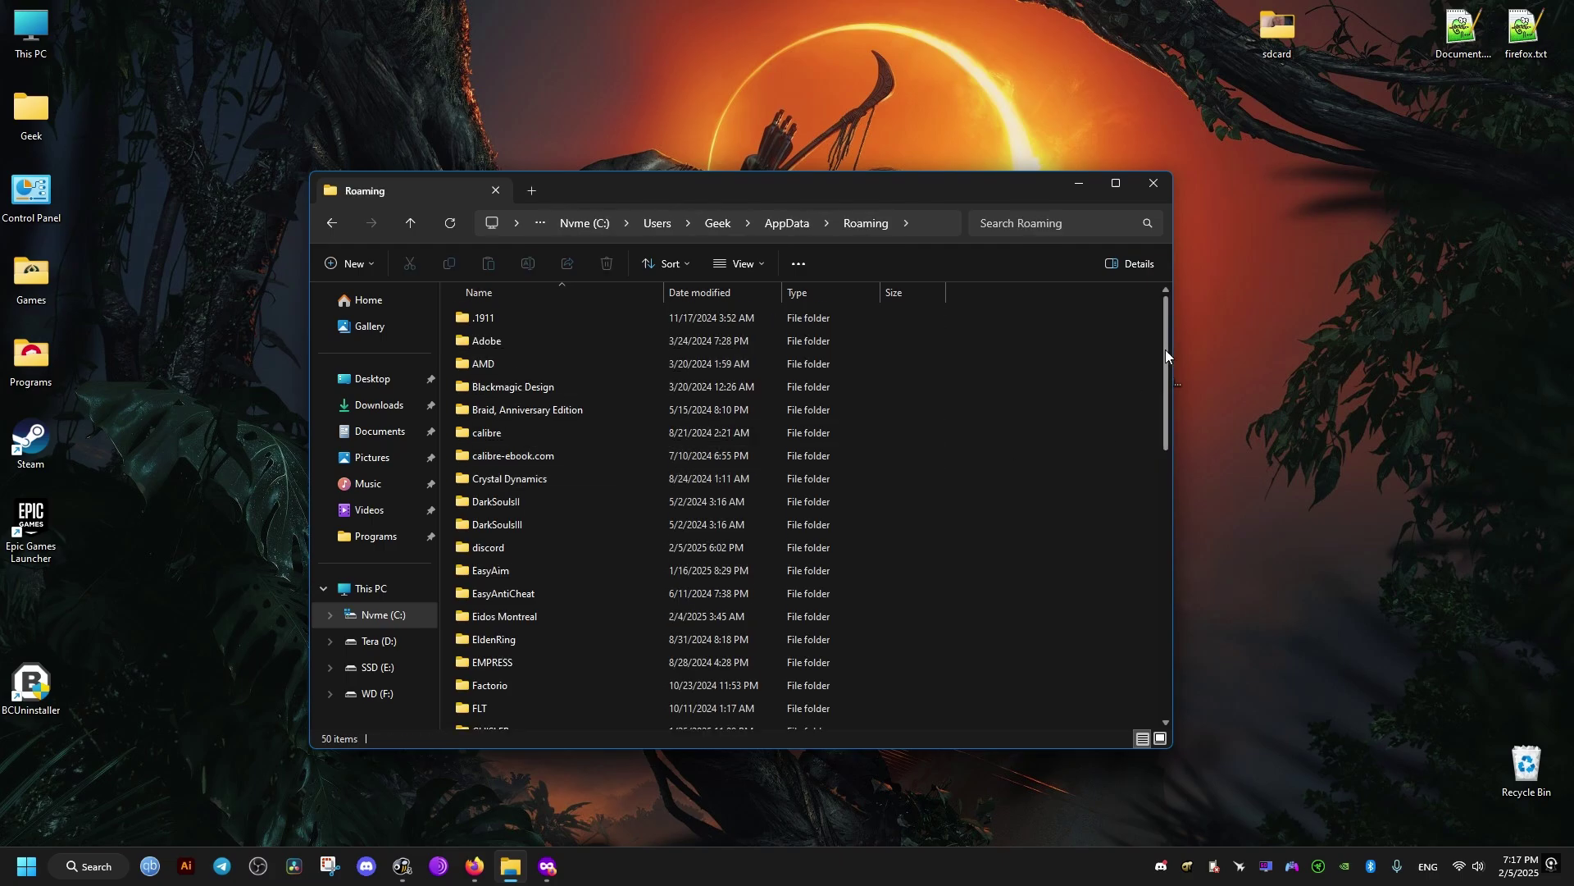
drag(1166, 356, 1148, 481)
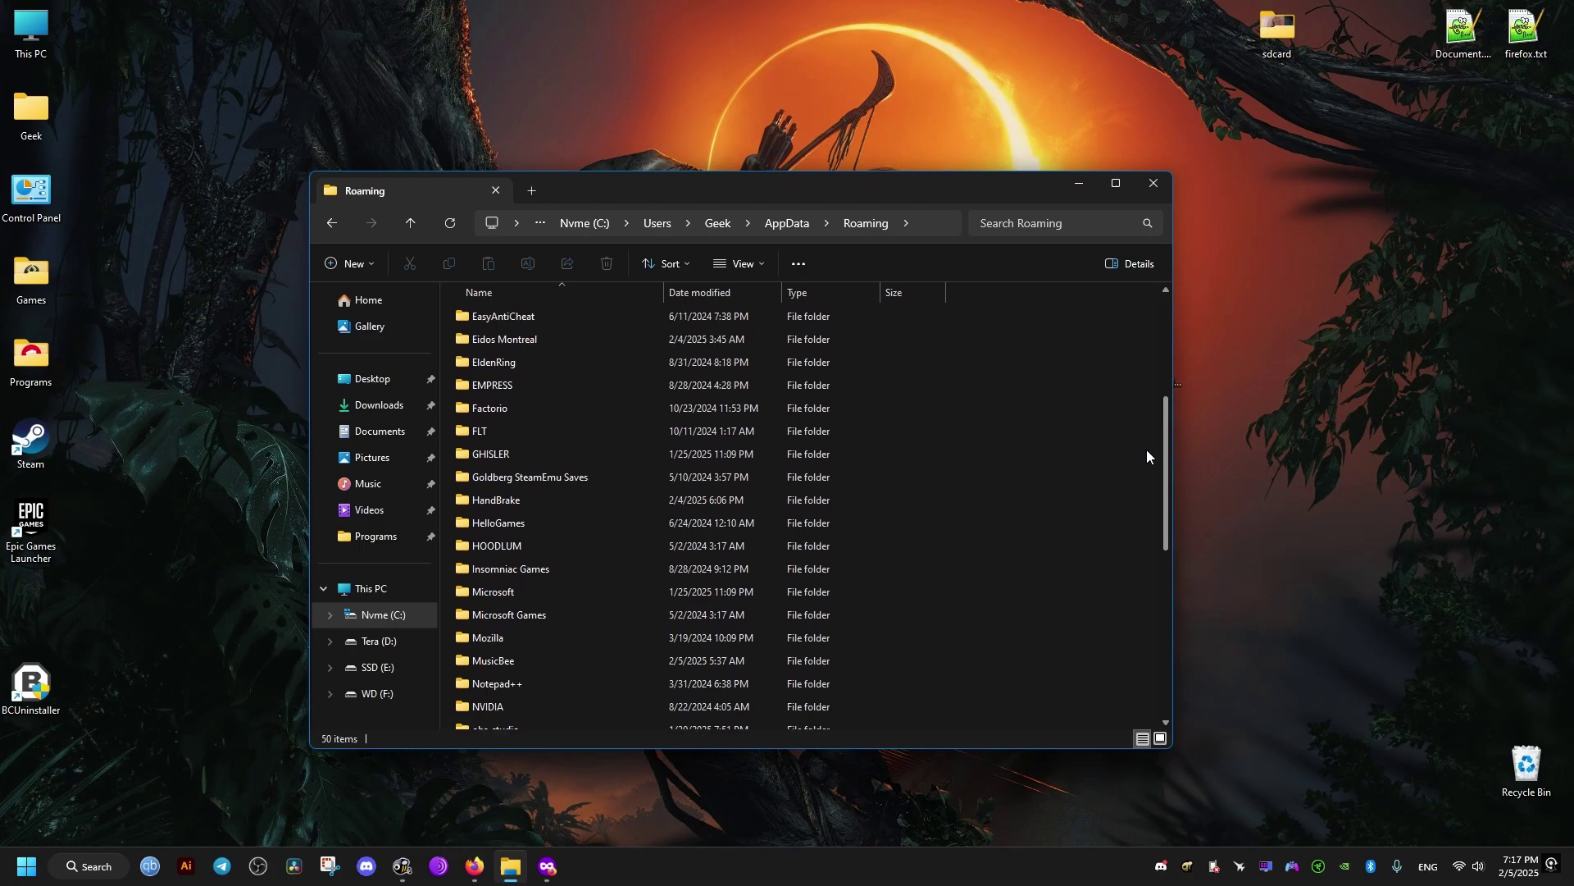
scroll(1146, 456, down, 5)
key(r)
key(r)
key(r)
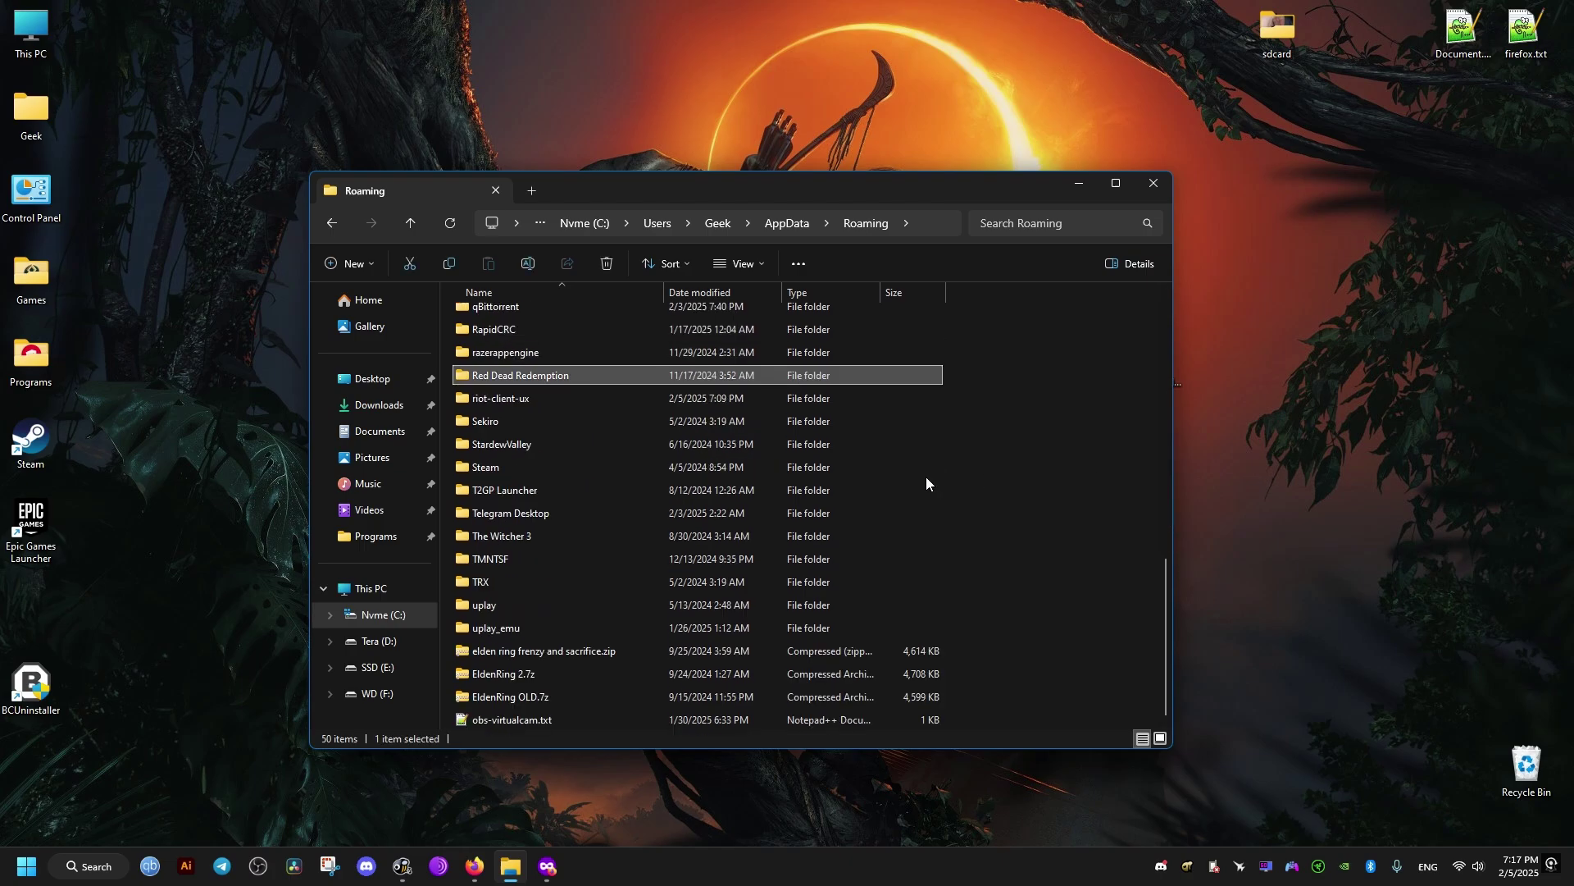
key(r)
- Delete the riot-client-ux folder from Roaming and close File Explorer
double_click(523, 394)
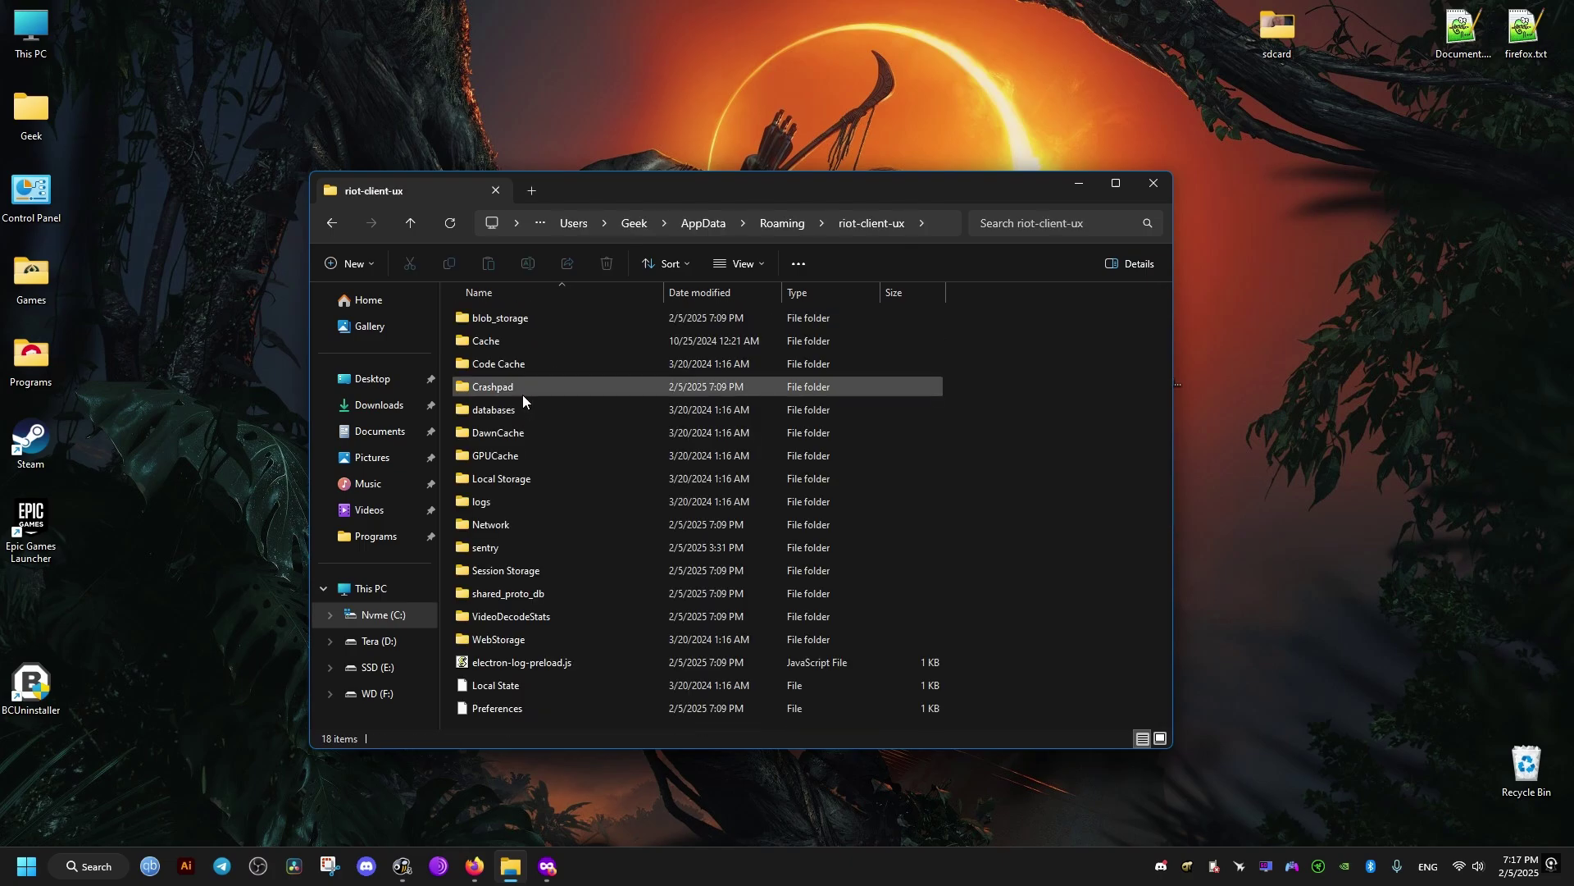
key(alt+Left)
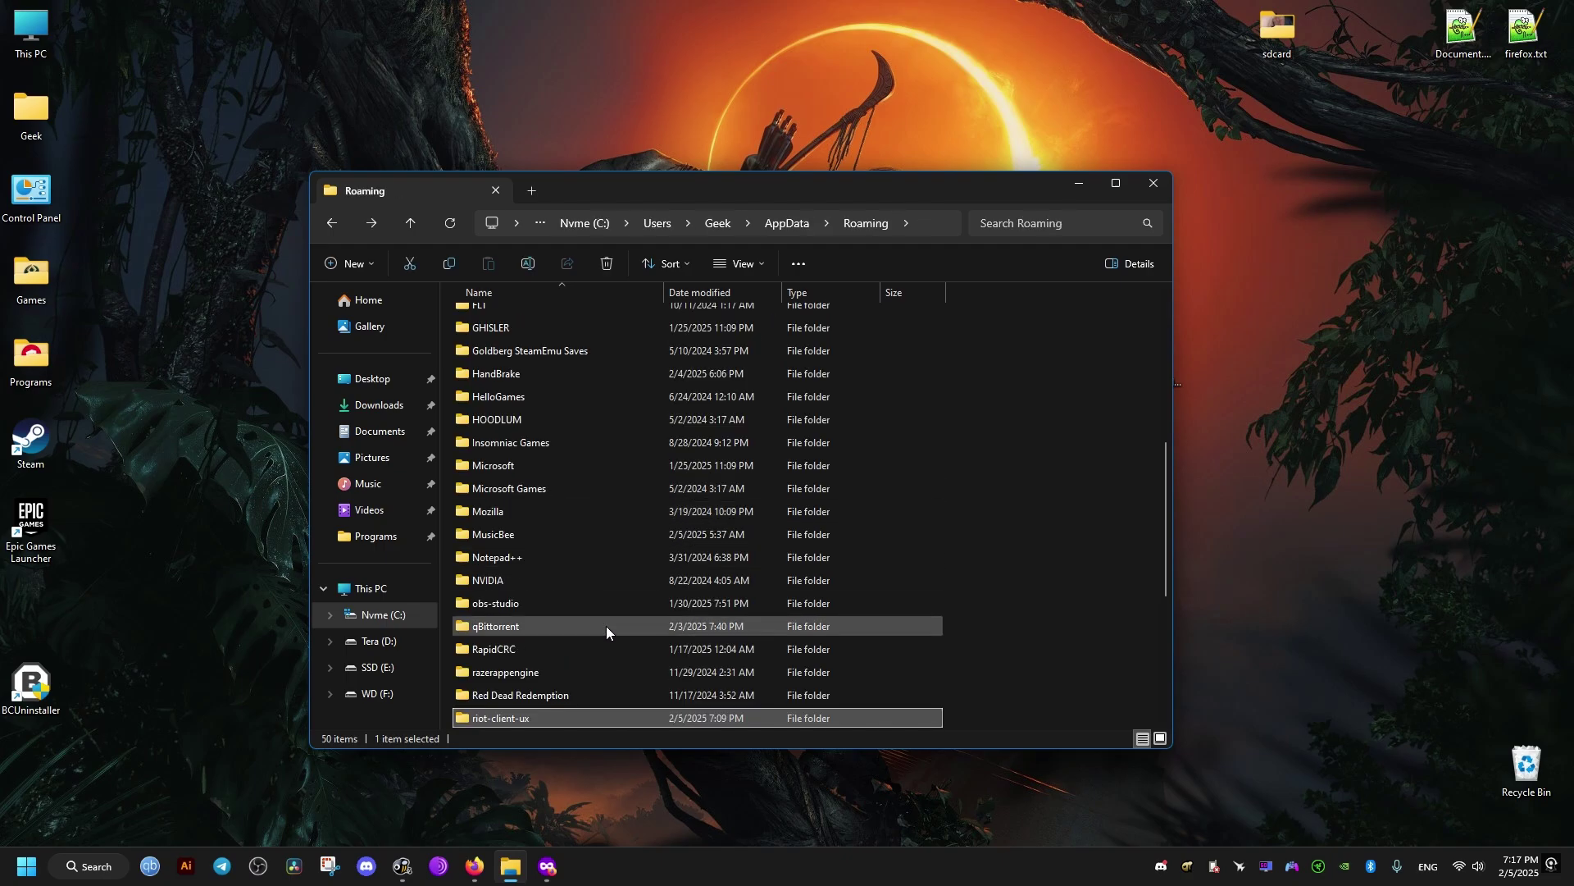
scroll(607, 627, down, 2)
right_click(503, 515)
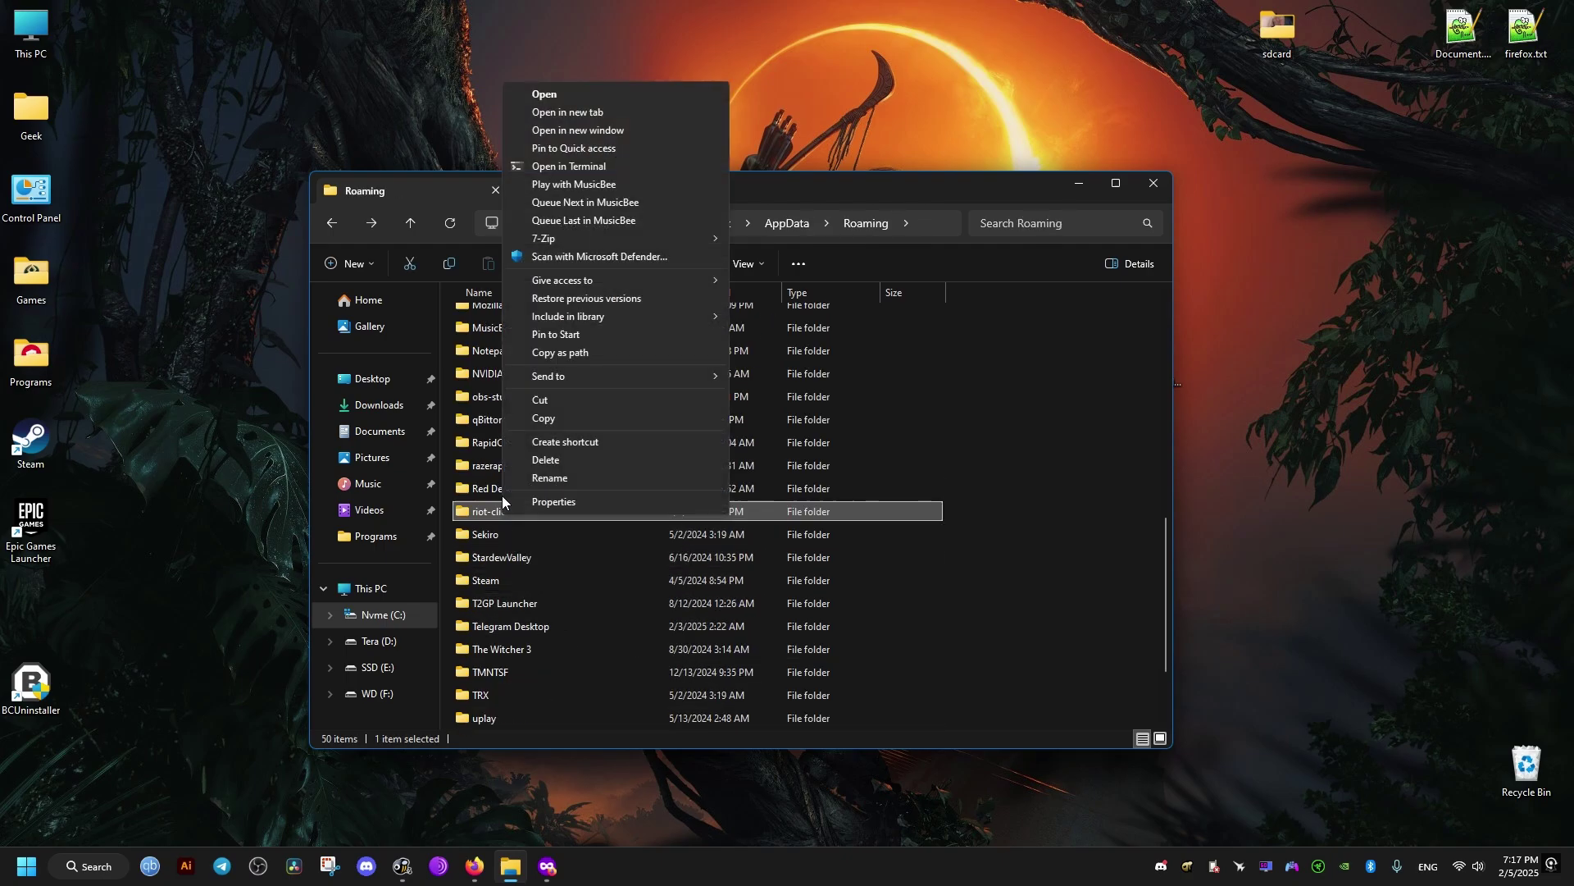
click(557, 463)
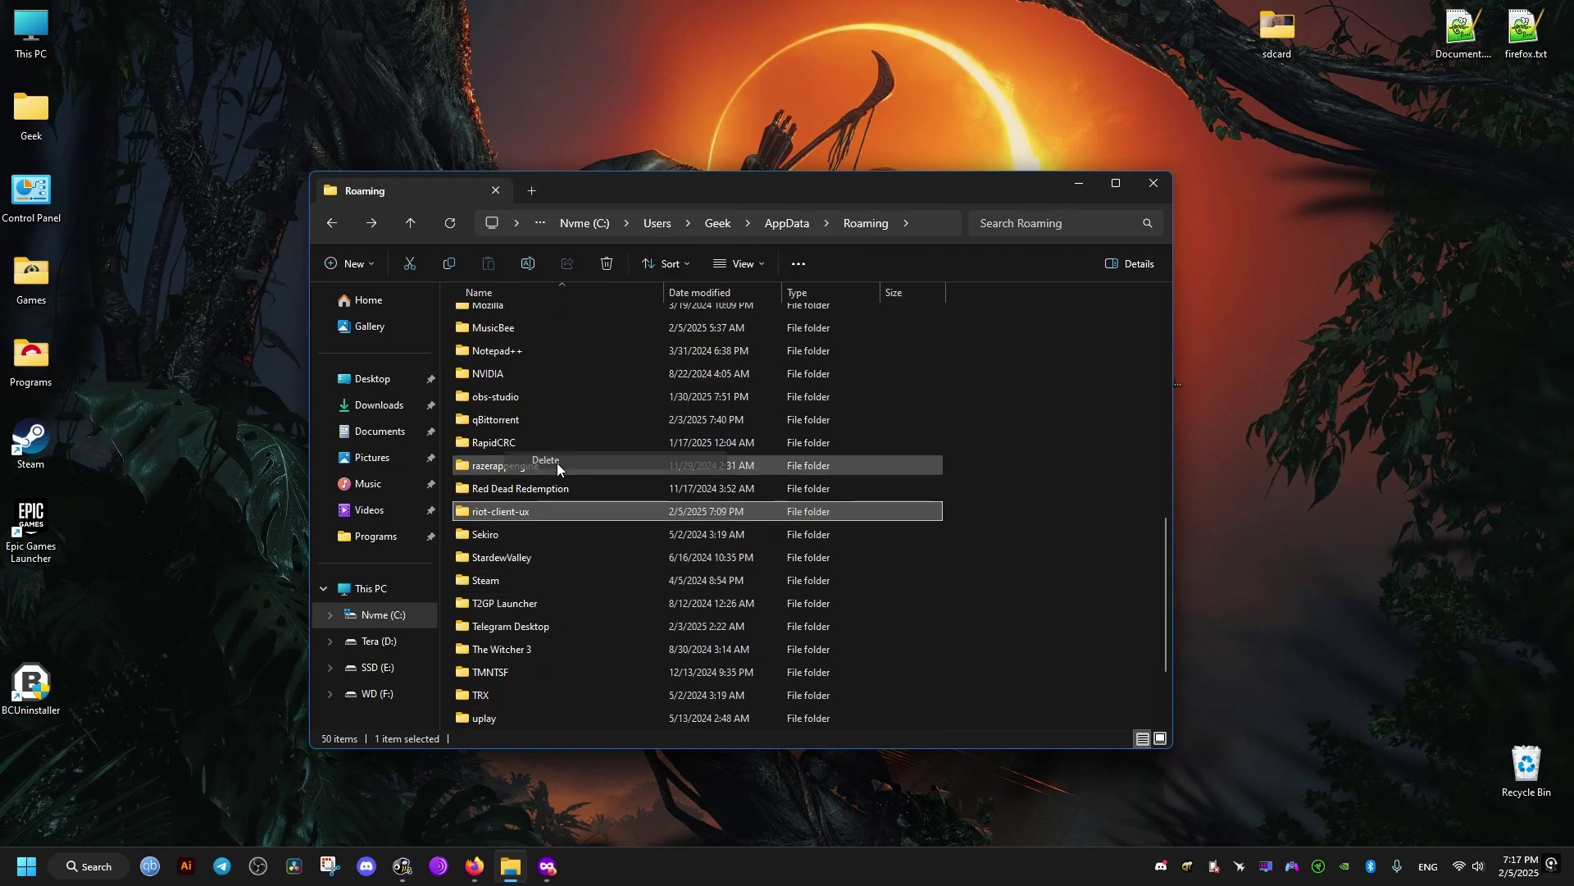
click(1152, 183)
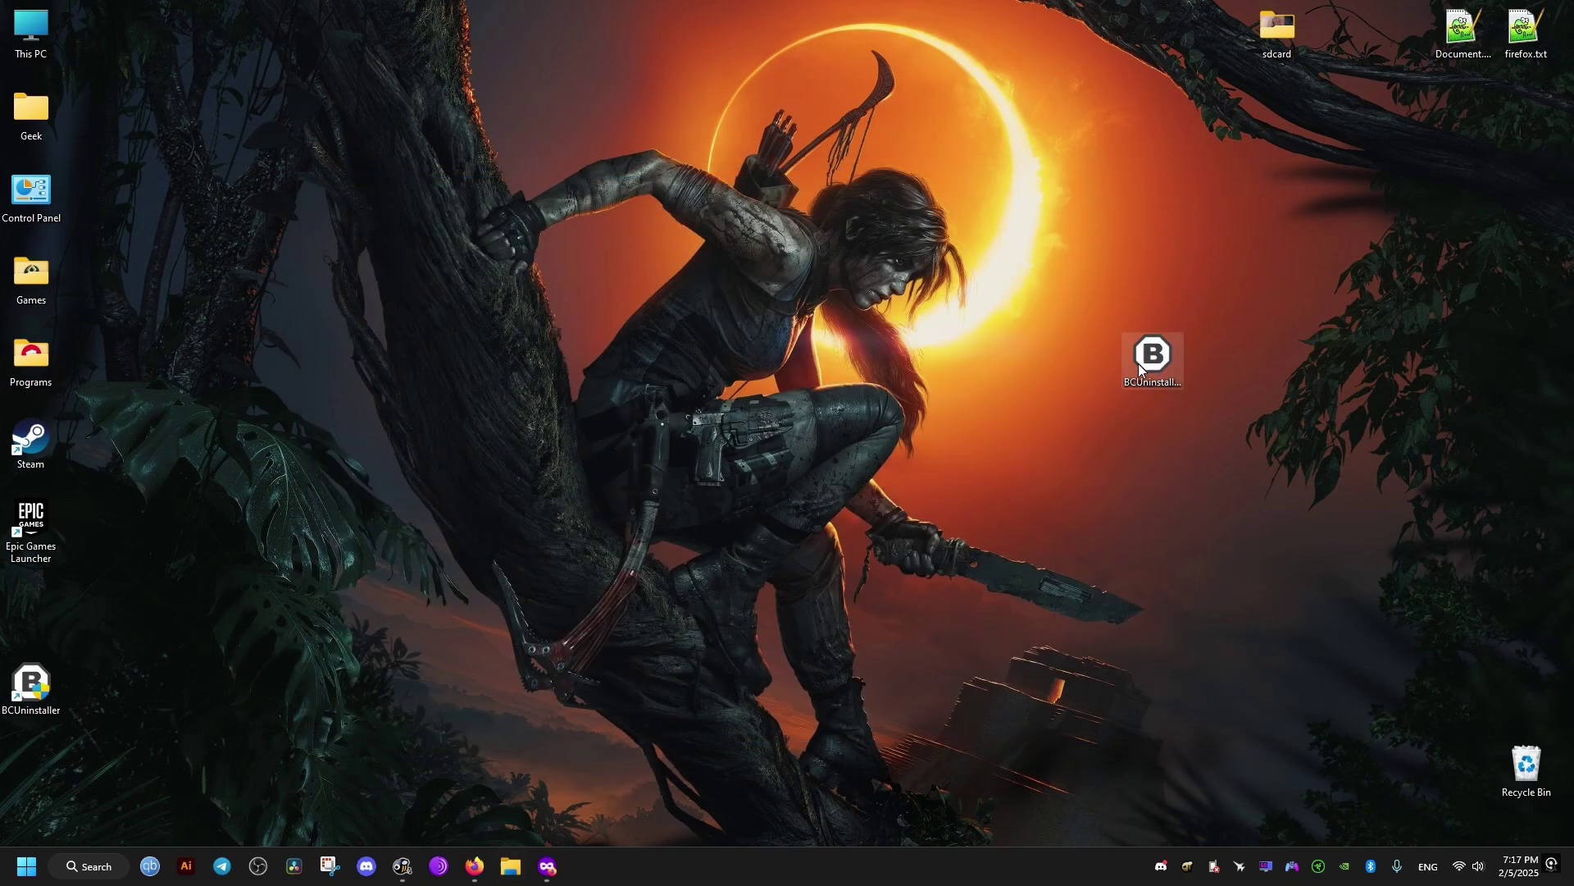